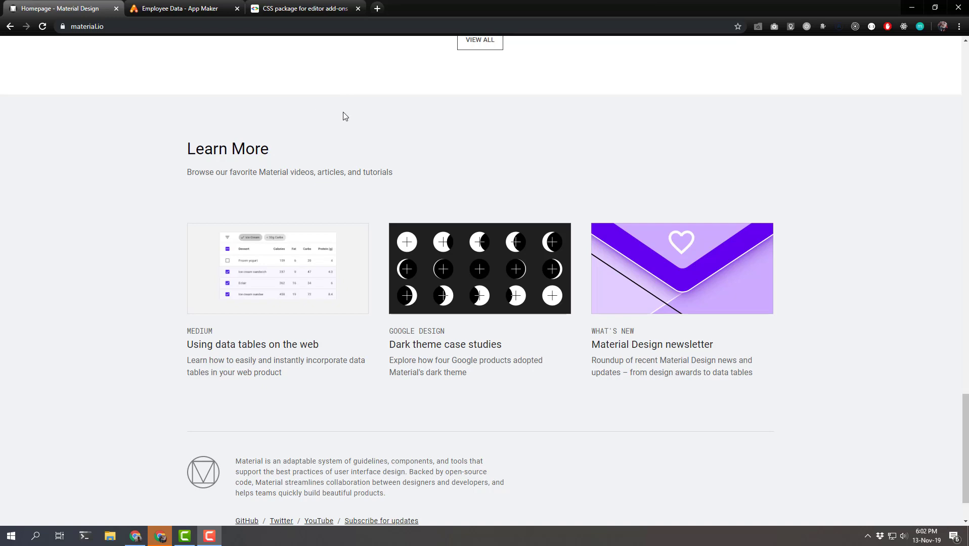
scroll(343, 114, "up", 3)
scroll(346, 121, "up", 1)
scroll(353, 125, "up", 3)
scroll(355, 126, "up", 3)
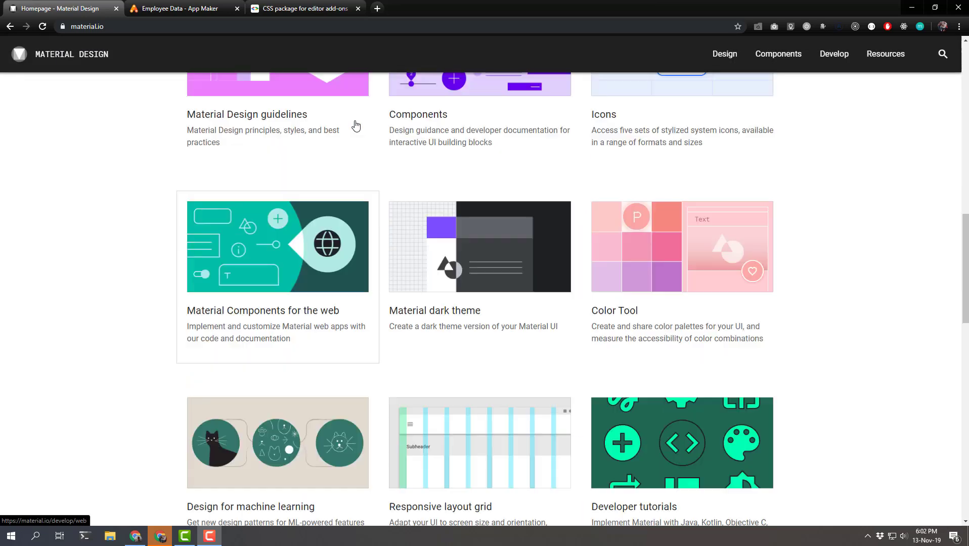
scroll(355, 125, "up", 1)
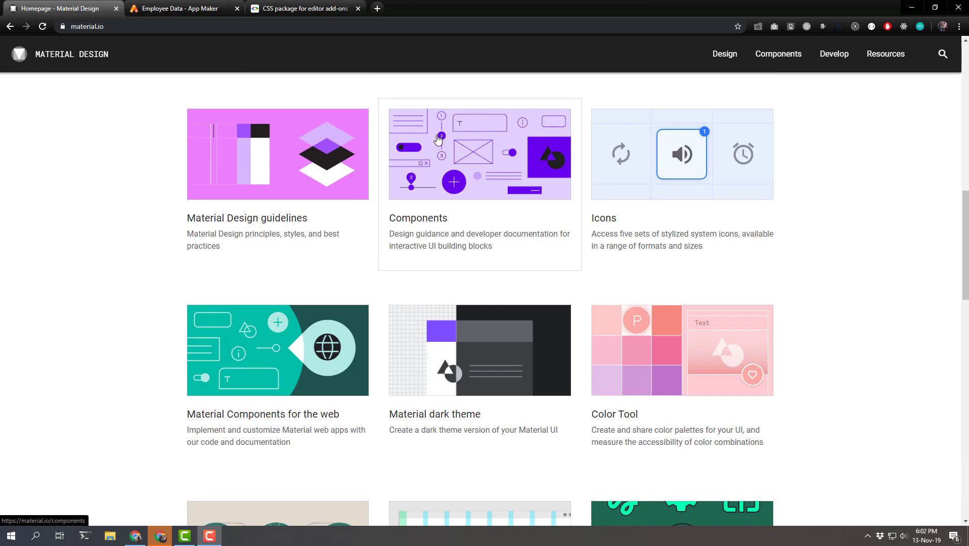
scroll(432, 136, "up", 1)
scroll(447, 148, "up", 2)
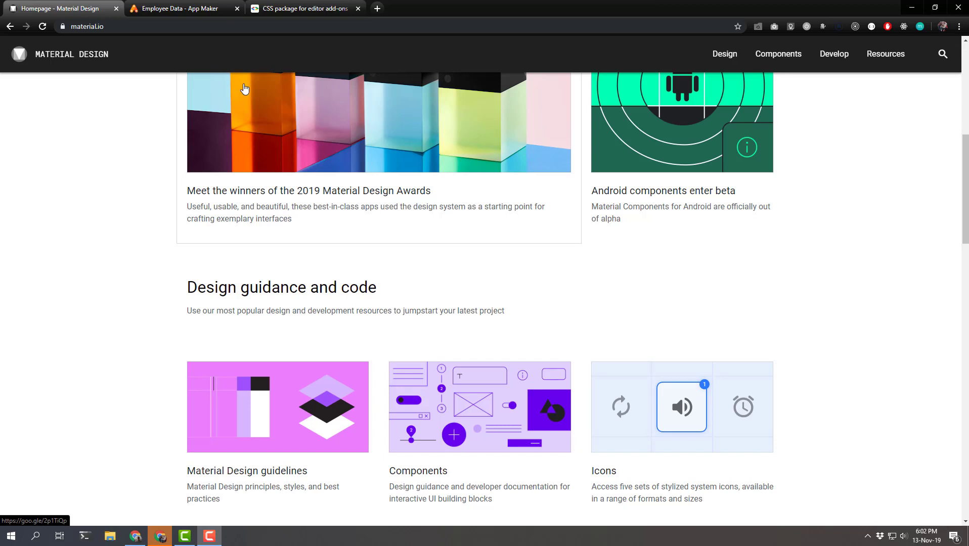
scroll(355, 152, "up", 5)
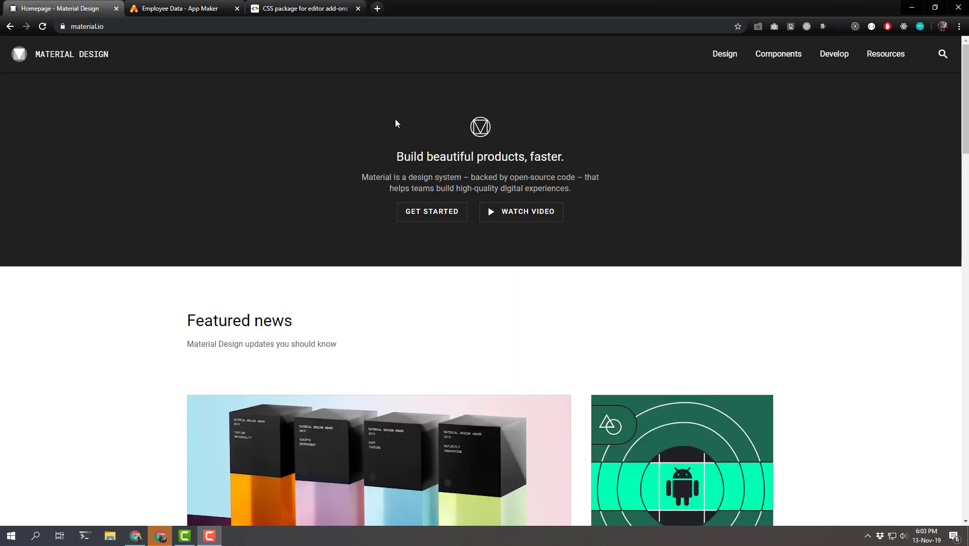
Browse Material Design's Design section to the Iconography > Product icons guidelines
left_click(199, 12)
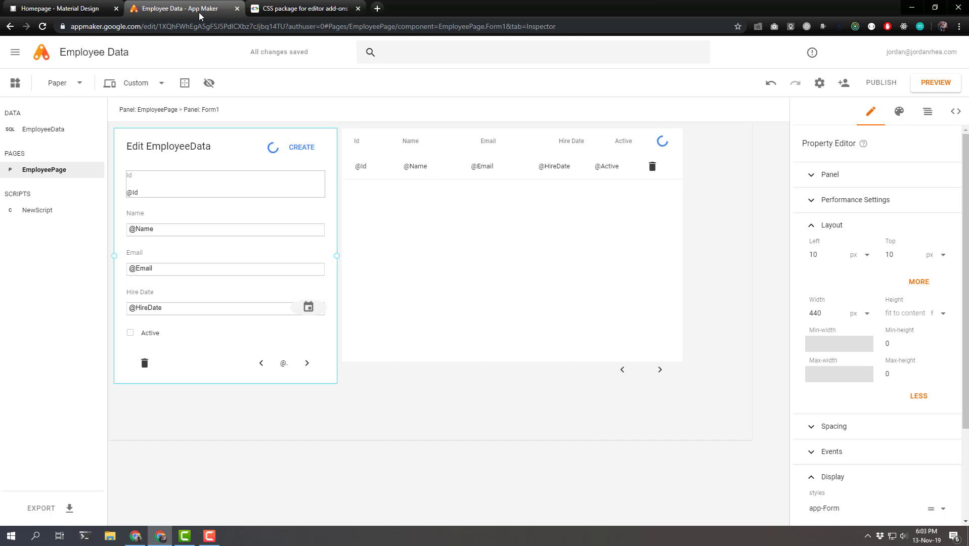
left_click(68, 8)
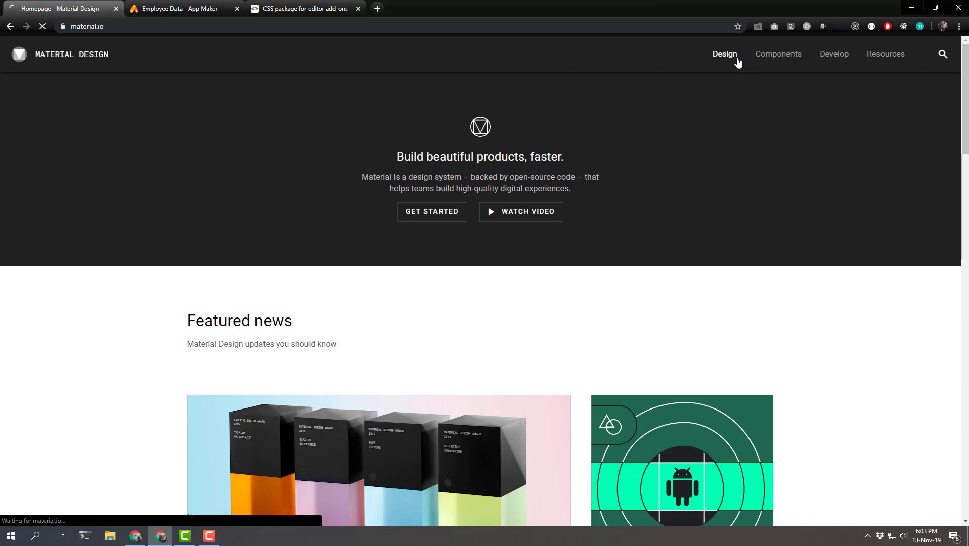
left_click(722, 58)
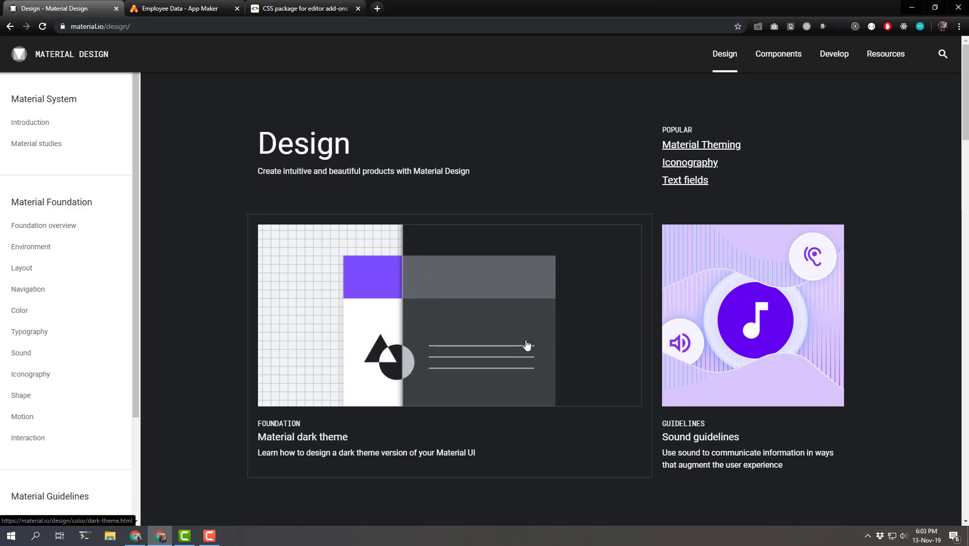
scroll(527, 345, "down", 2)
scroll(448, 372, "down", 5)
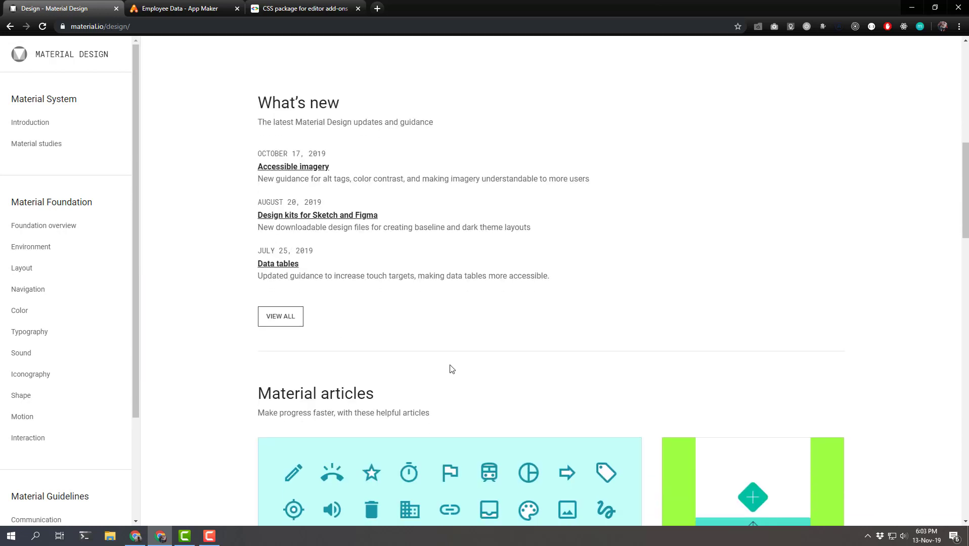
scroll(540, 354, "down", 3)
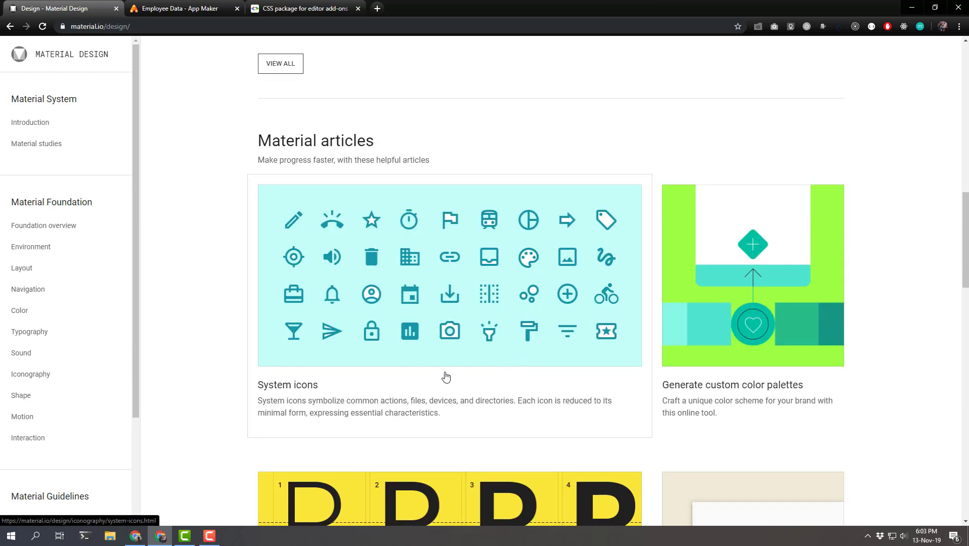
left_click(31, 380)
left_click(60, 395)
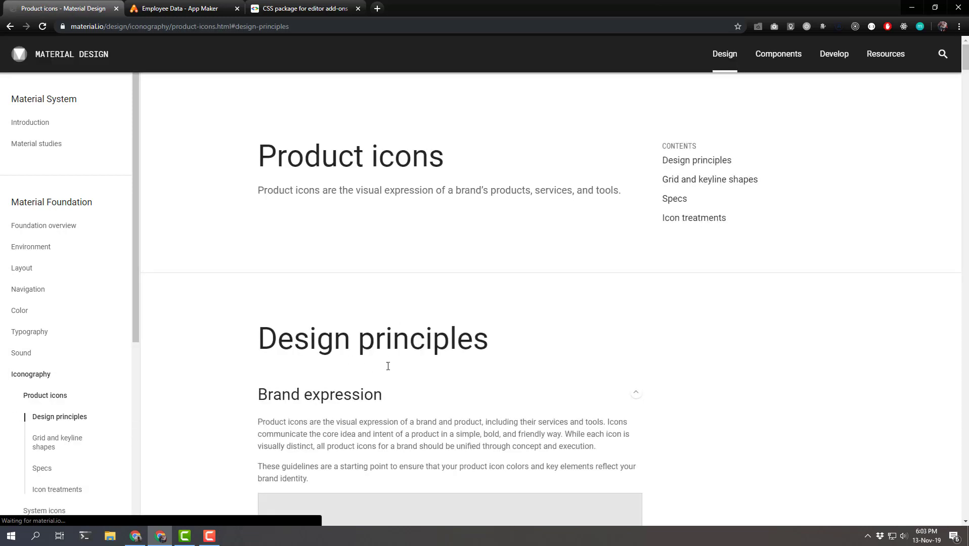
scroll(388, 366, "down", 5)
scroll(502, 328, "down", 3)
scroll(526, 346, "down", 4)
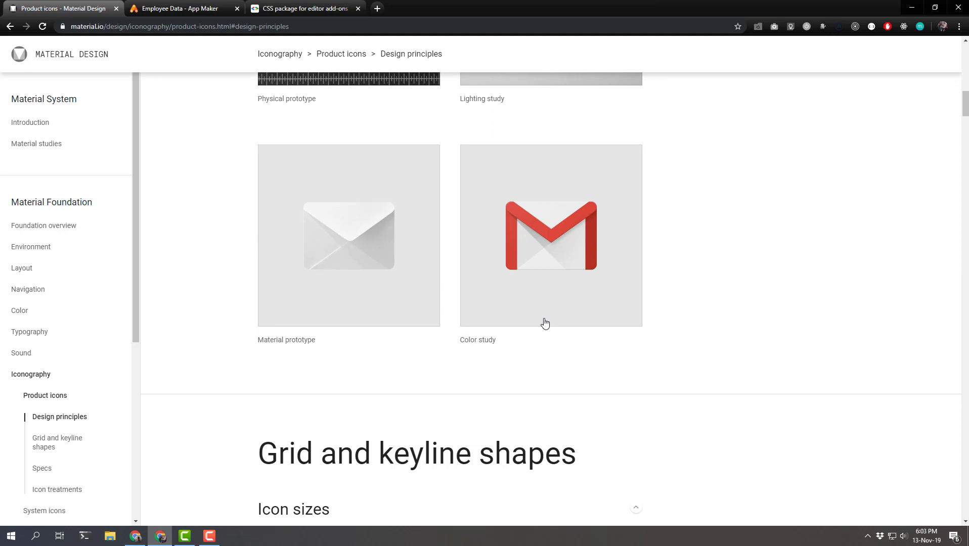
scroll(543, 326, "down", 4)
scroll(552, 365, "down", 2)
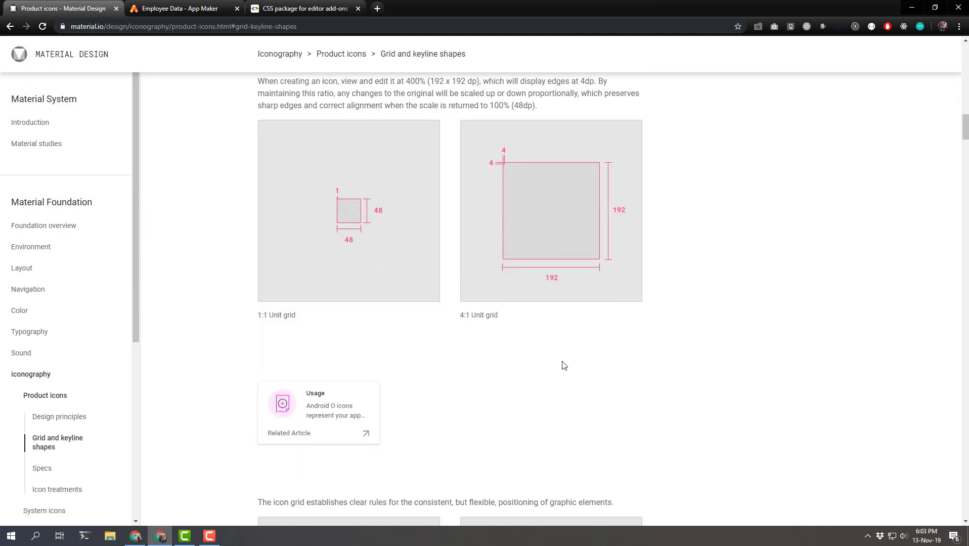
scroll(562, 367, "down", 3)
scroll(580, 356, "down", 5)
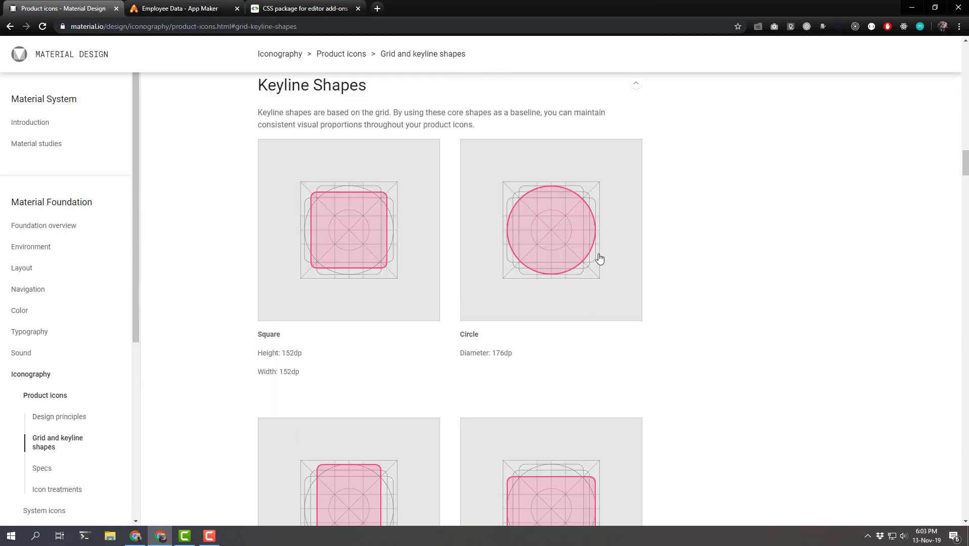
scroll(333, 427, "down", 8)
scroll(383, 359, "down", 2)
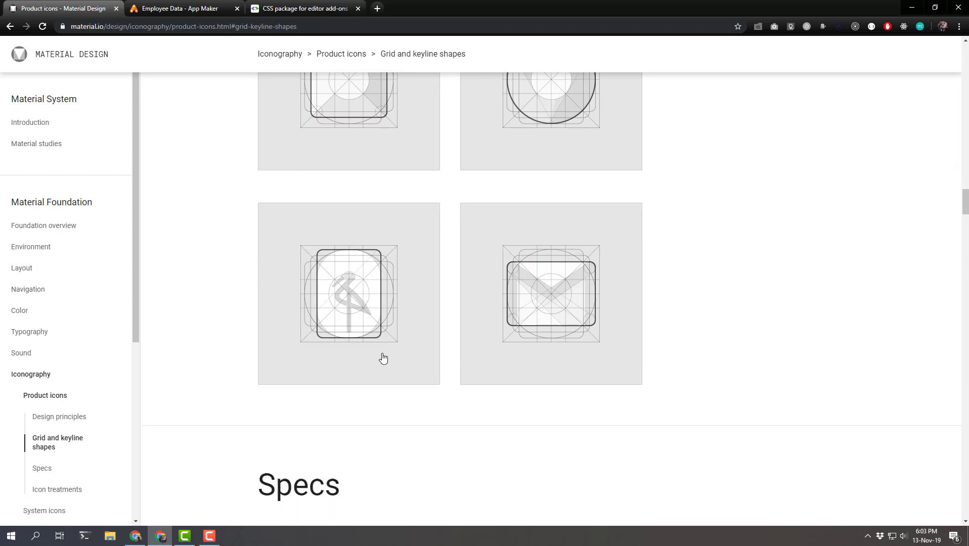
scroll(383, 359, "down", 3)
scroll(383, 359, "down", 5)
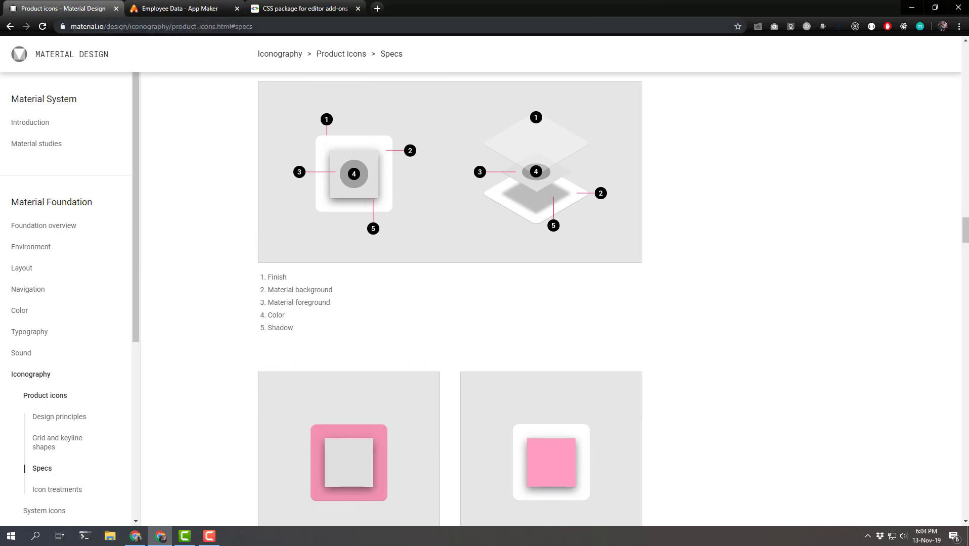
Select the Product icons page address and close the page, returning to the app editor
left_click(101, 27)
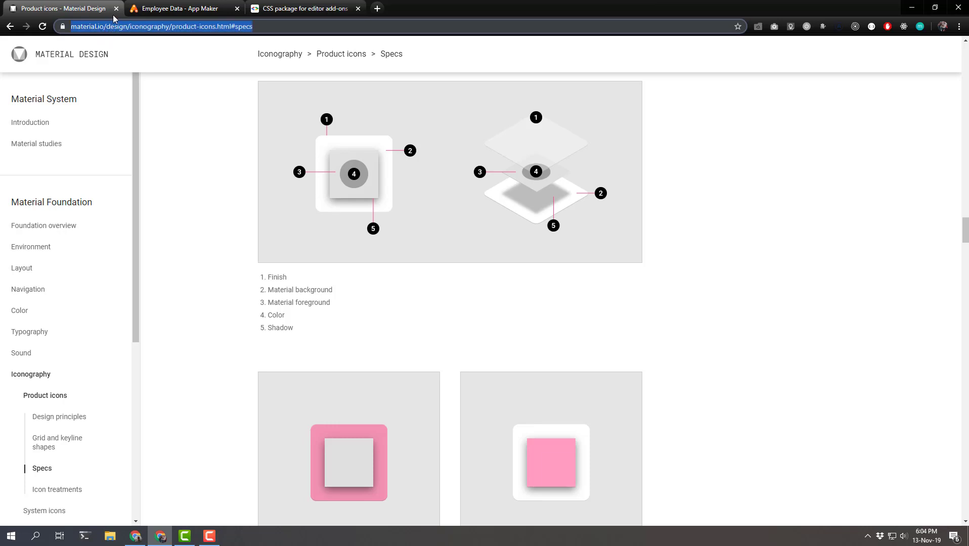
left_click(116, 8)
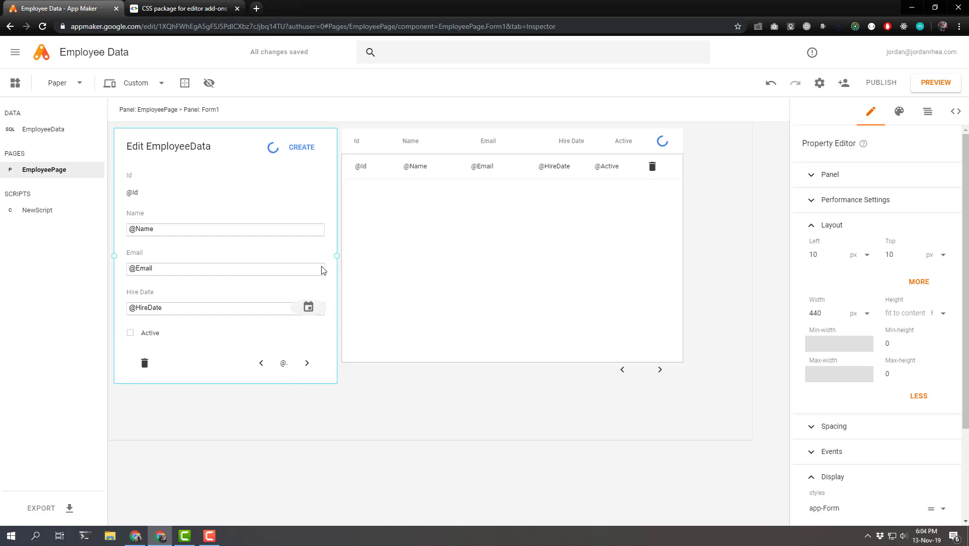
left_click(280, 260)
left_click(183, 215)
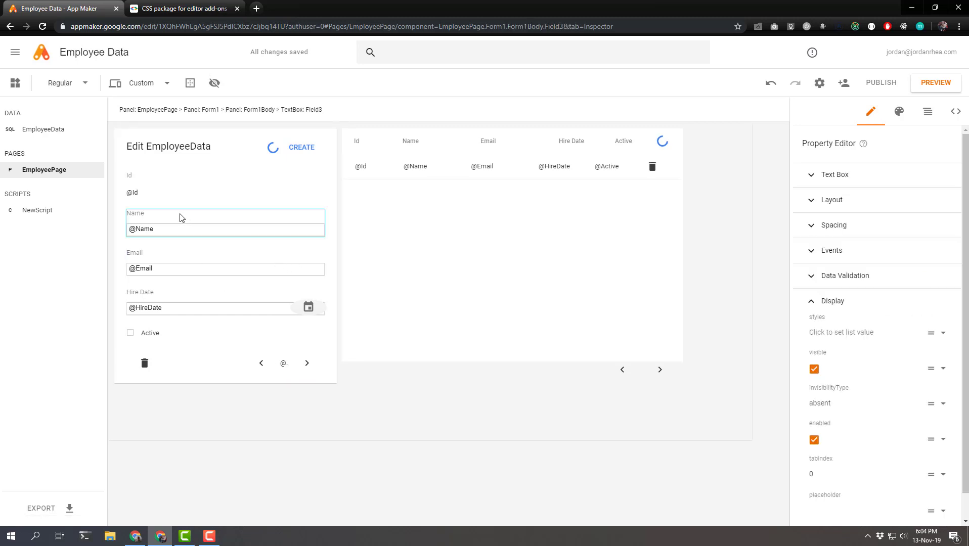
left_click(59, 86)
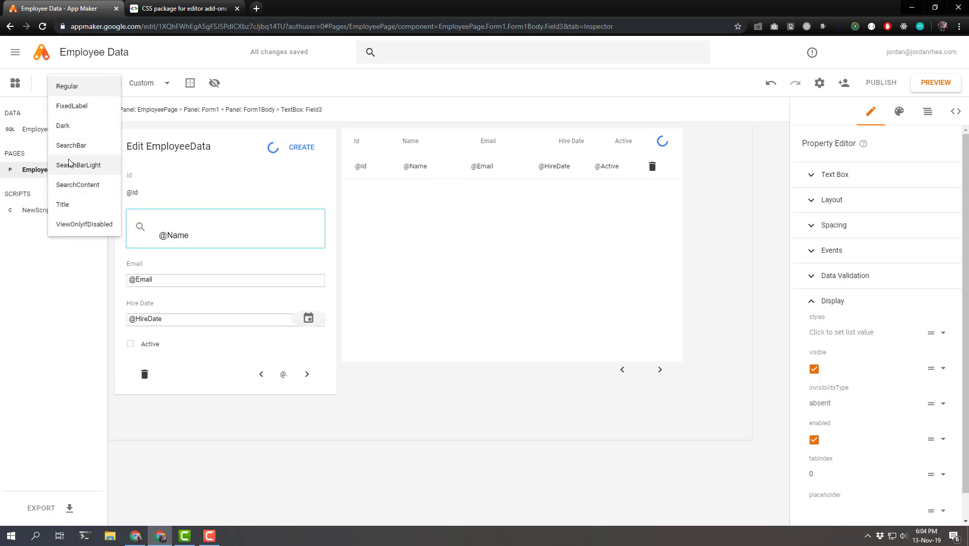
left_click(129, 121)
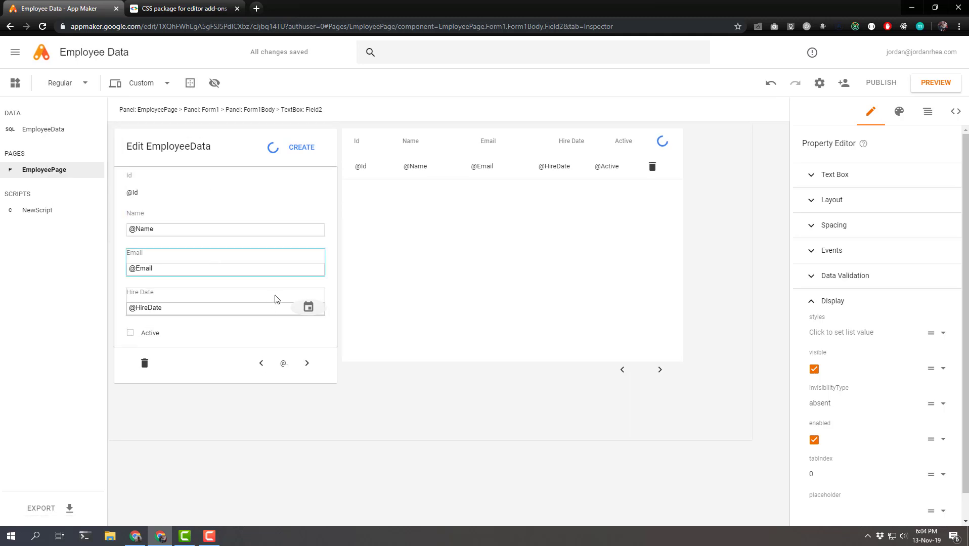
left_click(431, 168)
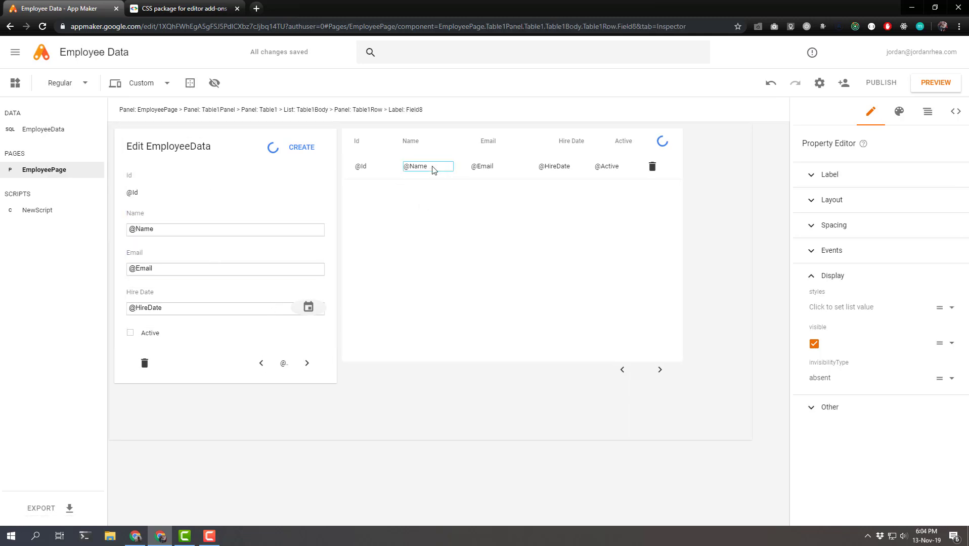
left_click(653, 168)
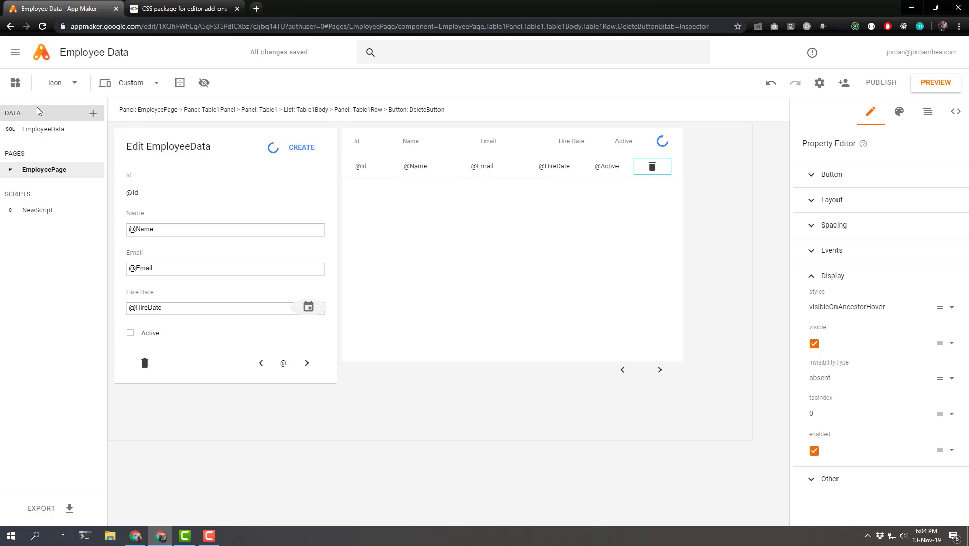
left_click(67, 85)
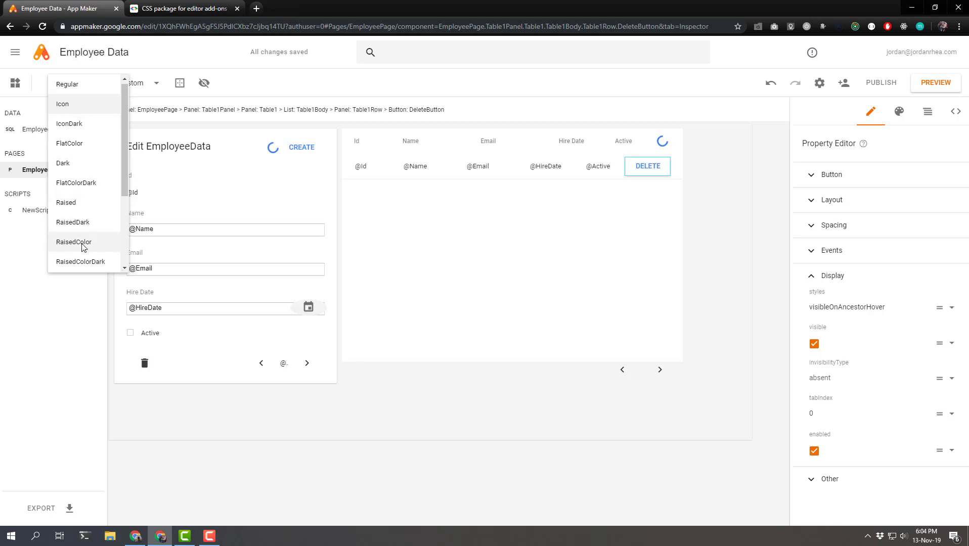
scroll(81, 250, "down", 3)
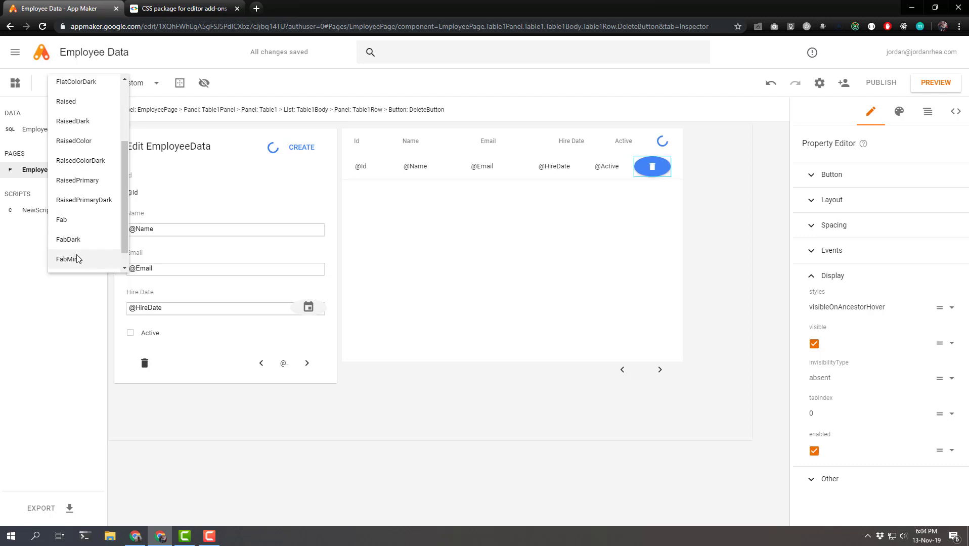
scroll(79, 261, "down", 1)
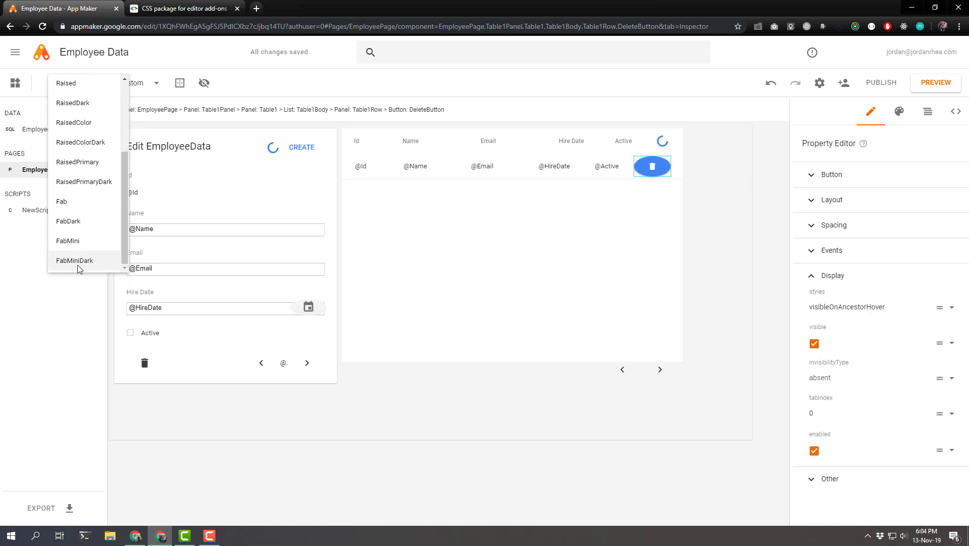
scroll(80, 223, "up", 3)
scroll(85, 224, "up", 3)
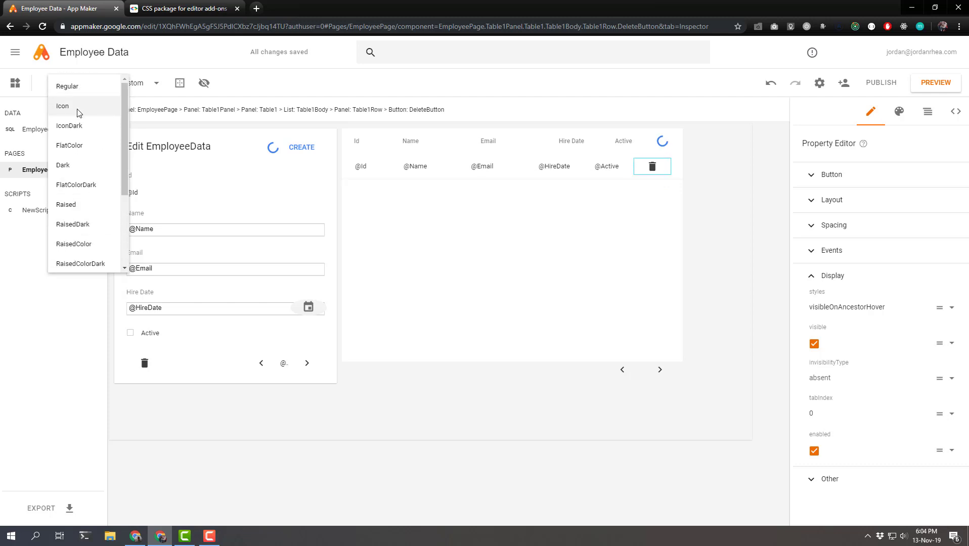
left_click(78, 111)
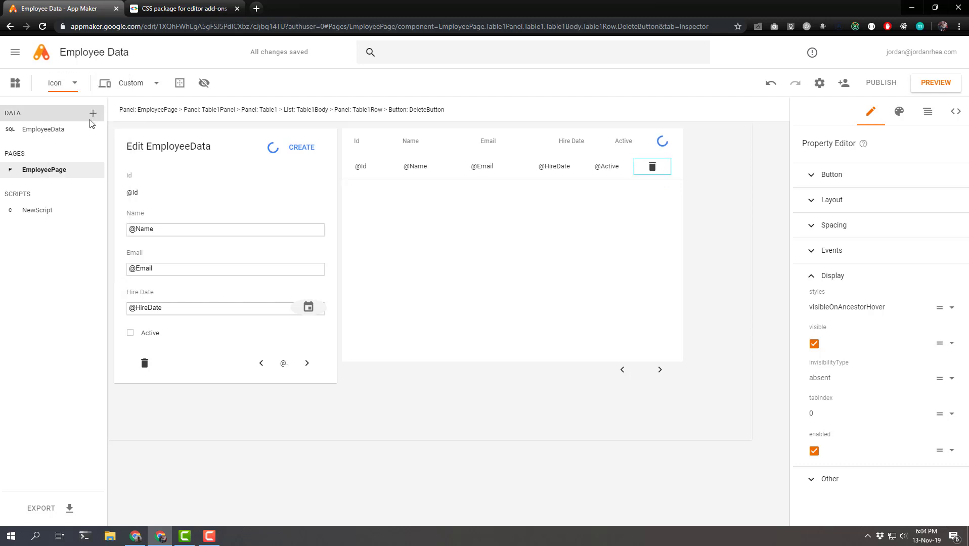
left_click(665, 144)
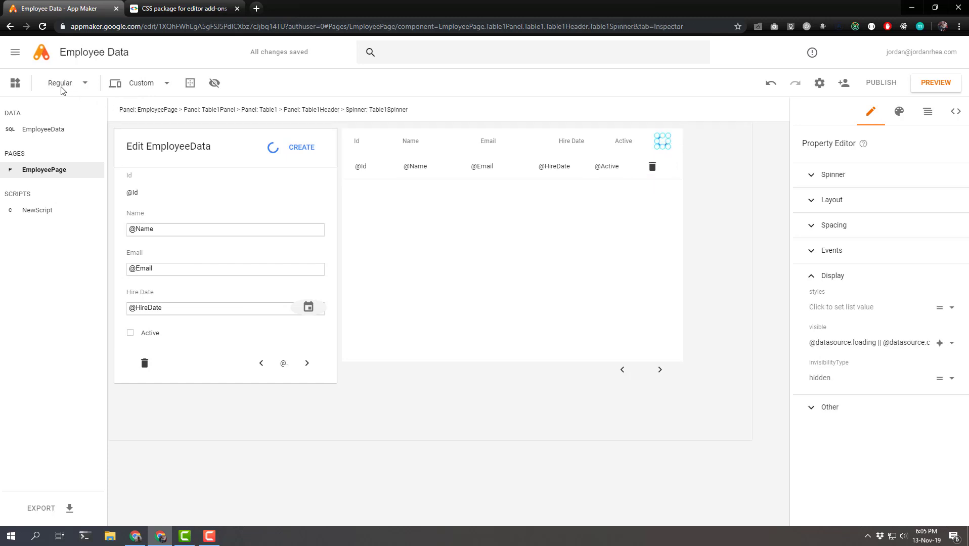
left_click(75, 85)
left_click(76, 109)
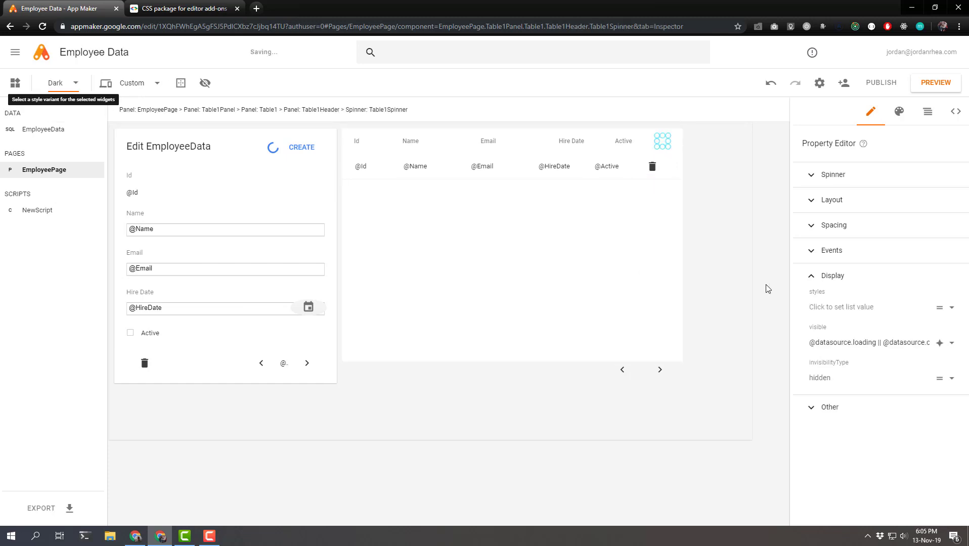
left_click(56, 87)
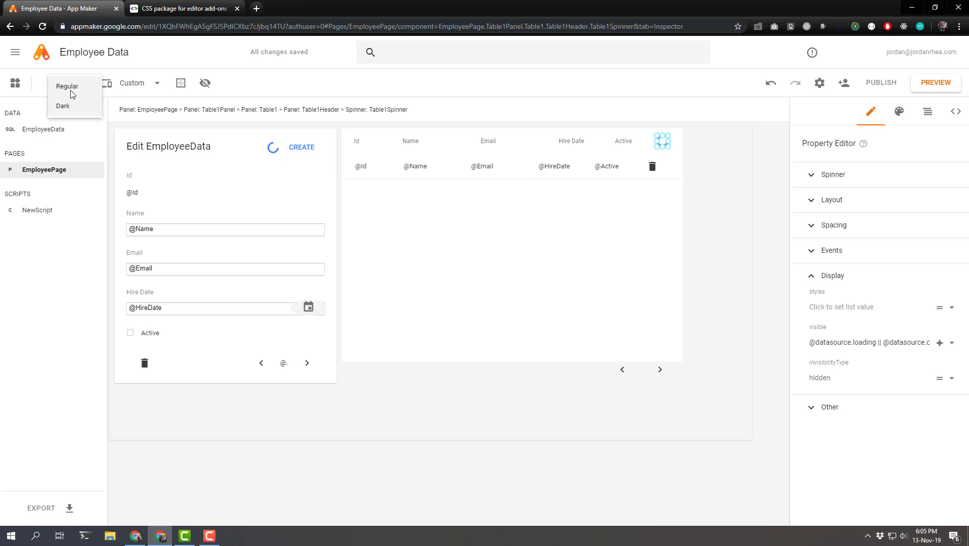
left_click(72, 92)
left_click(767, 271)
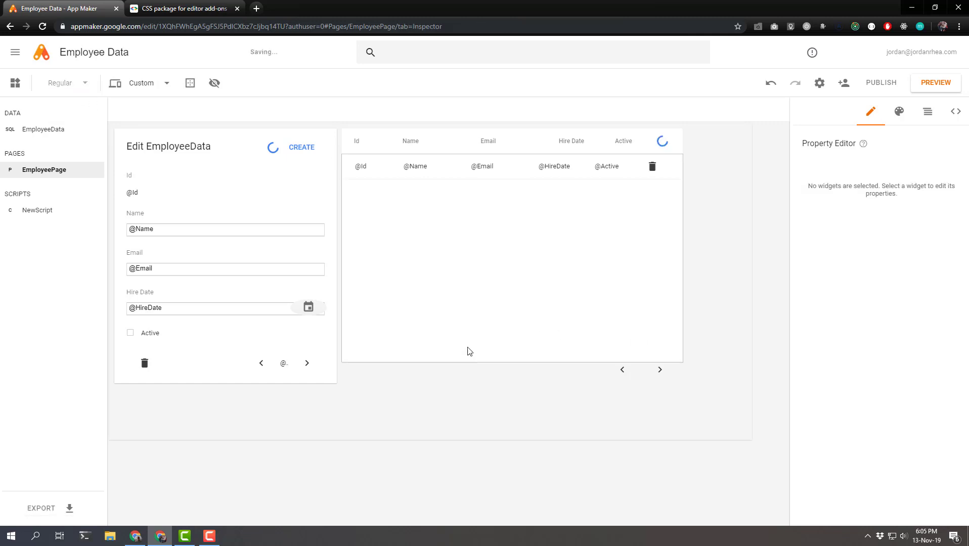
left_click(310, 307)
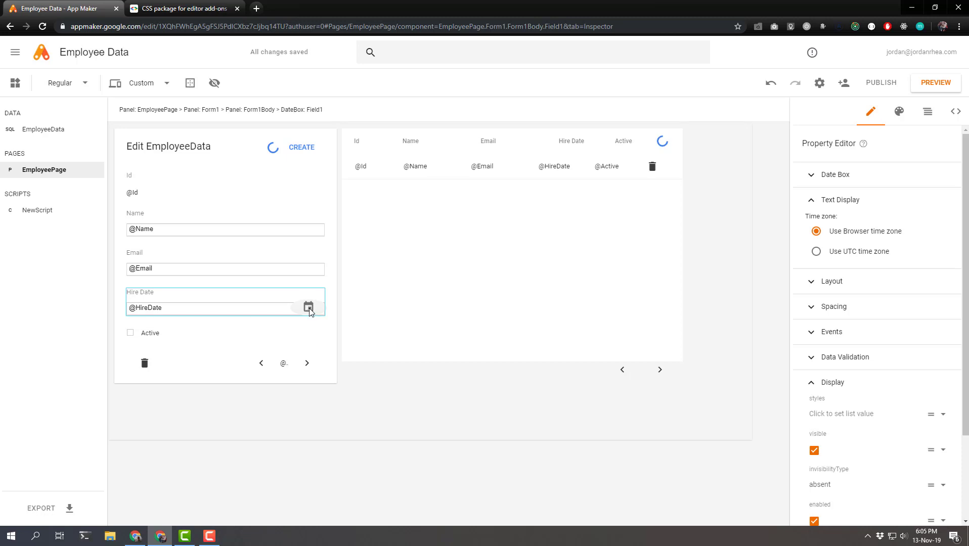
double_click(308, 306)
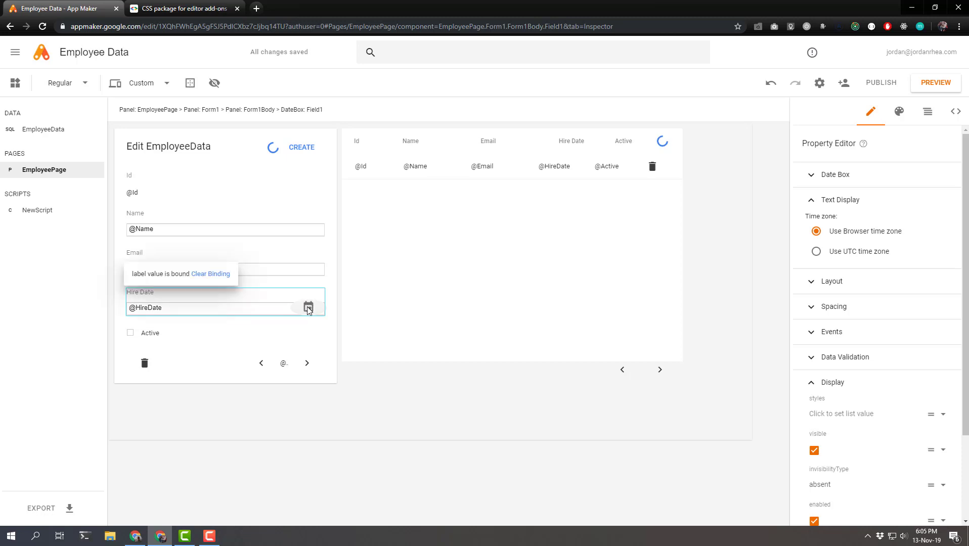
left_click(82, 82)
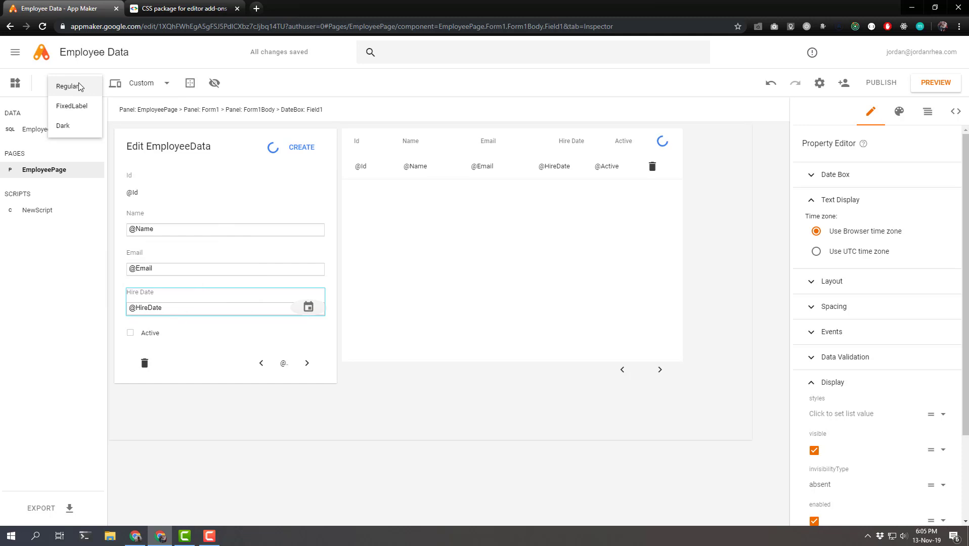
left_click(80, 88)
left_click(76, 110)
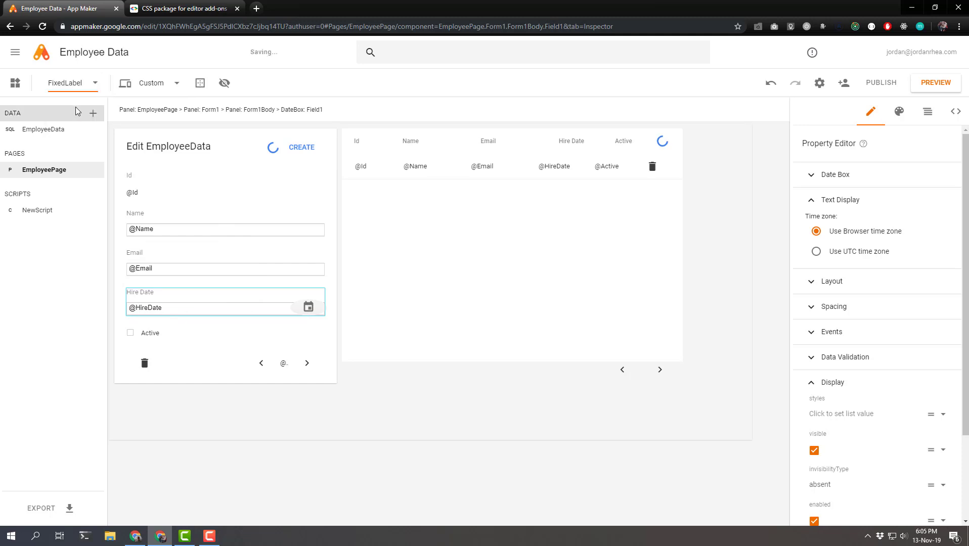
left_click(81, 83)
left_click(82, 125)
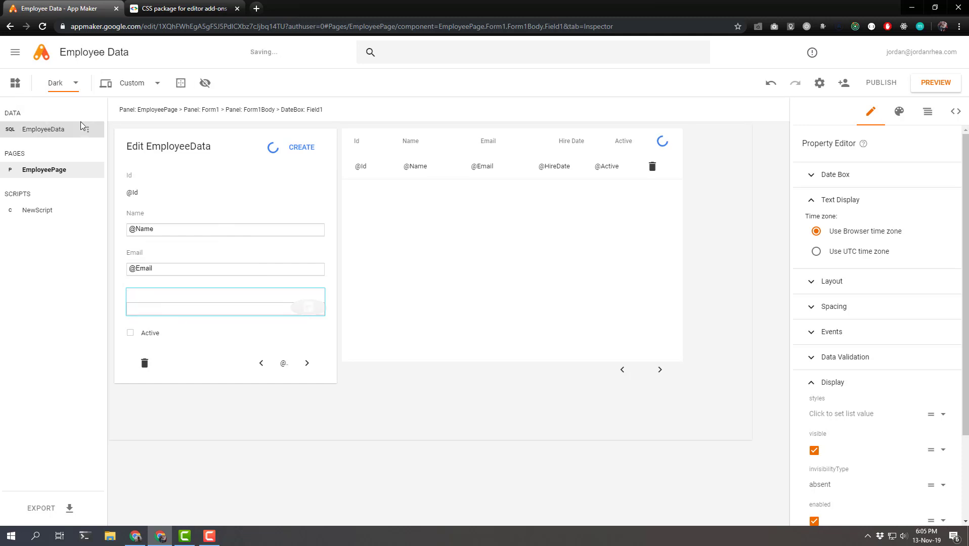
left_click(72, 83)
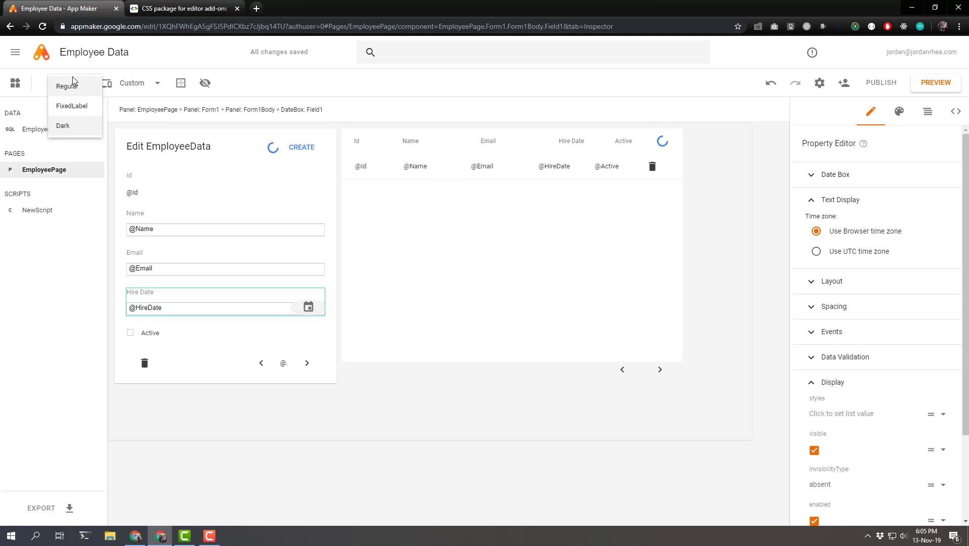
left_click(73, 83)
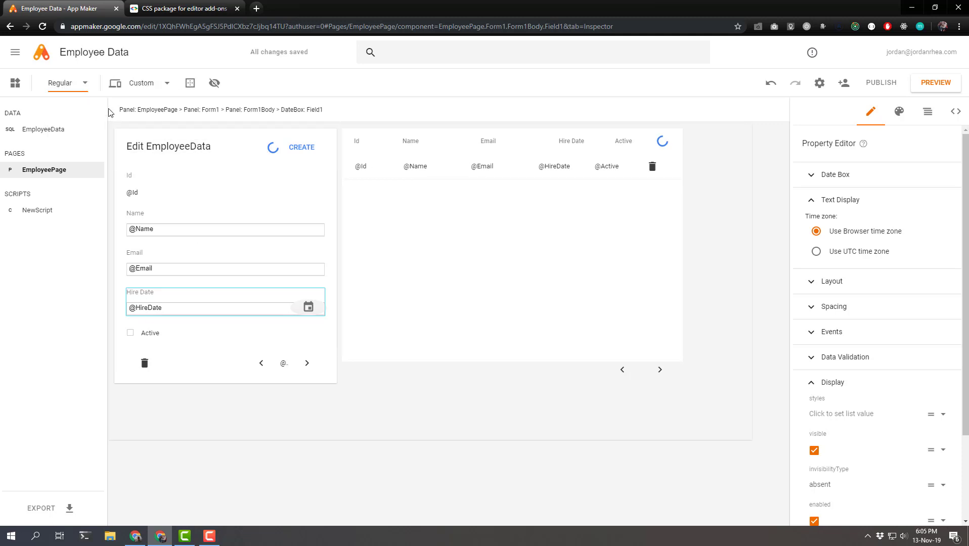
Apply the Transparent variant to EmployeePage and resize it to 1147 by 528
left_click(341, 423)
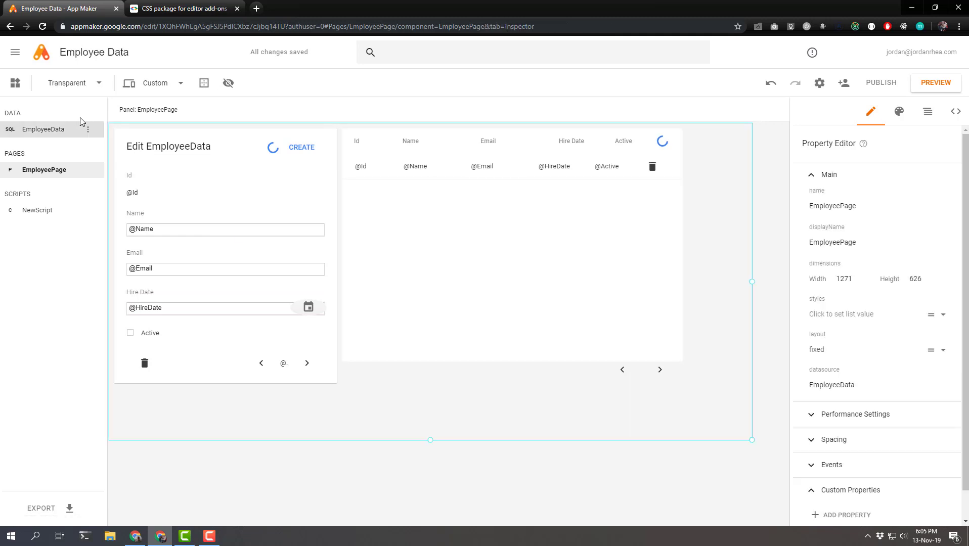
left_click(90, 87)
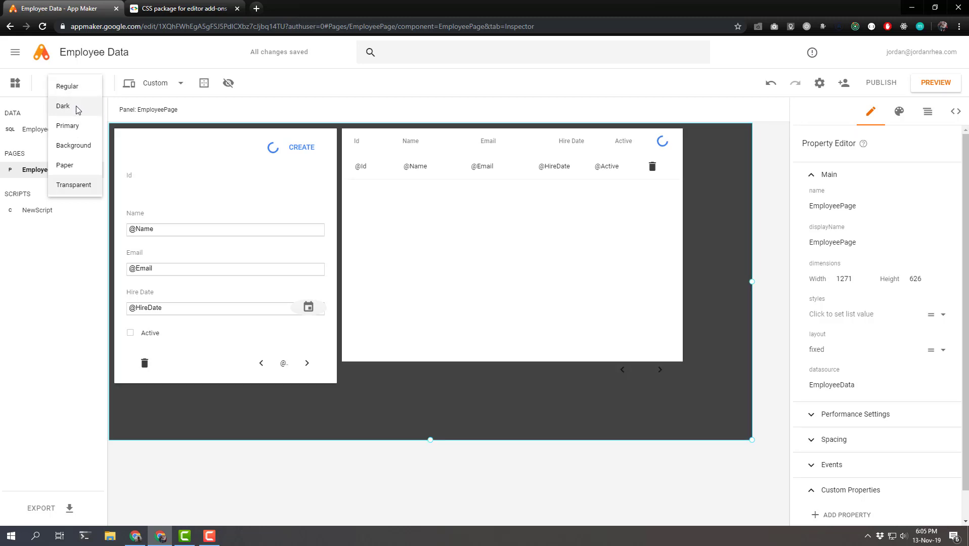
left_click(84, 185)
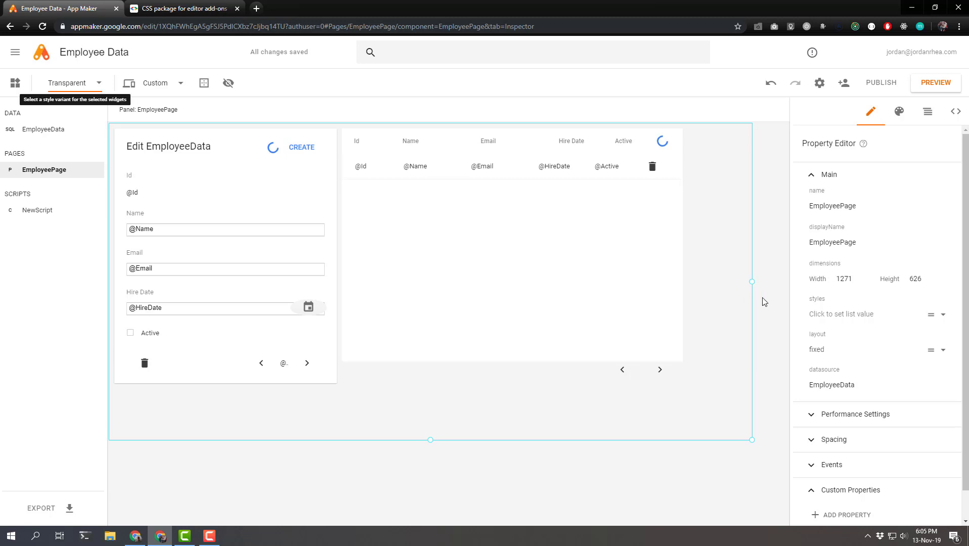
left_click_drag(752, 287, 690, 289)
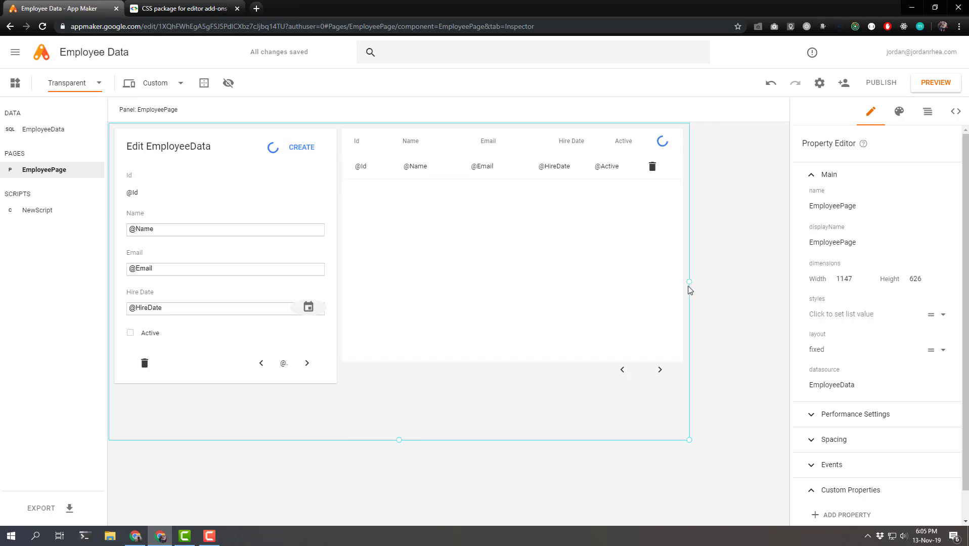
left_click_drag(400, 442, 402, 391)
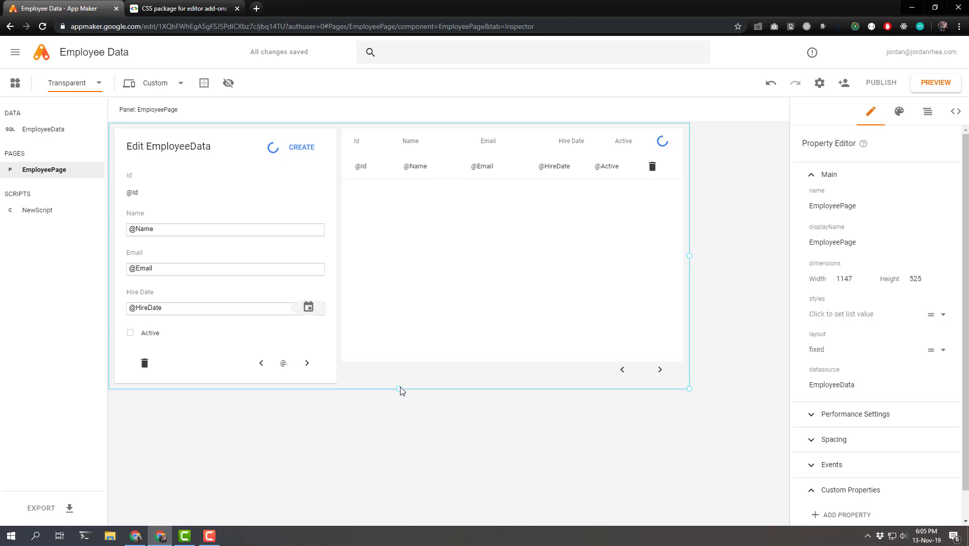
Delete the Id field section from the edit form
left_click(143, 191)
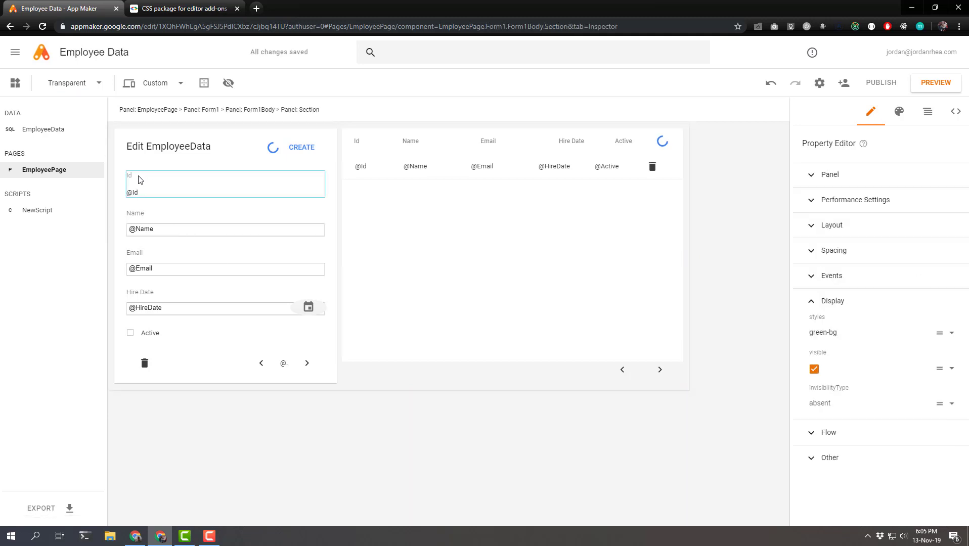
key("Delete")
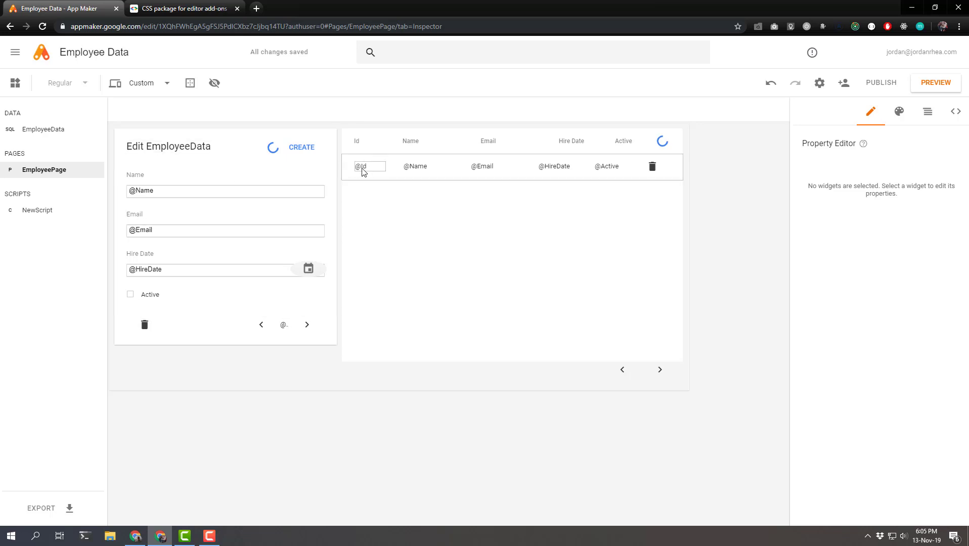
left_click(358, 142)
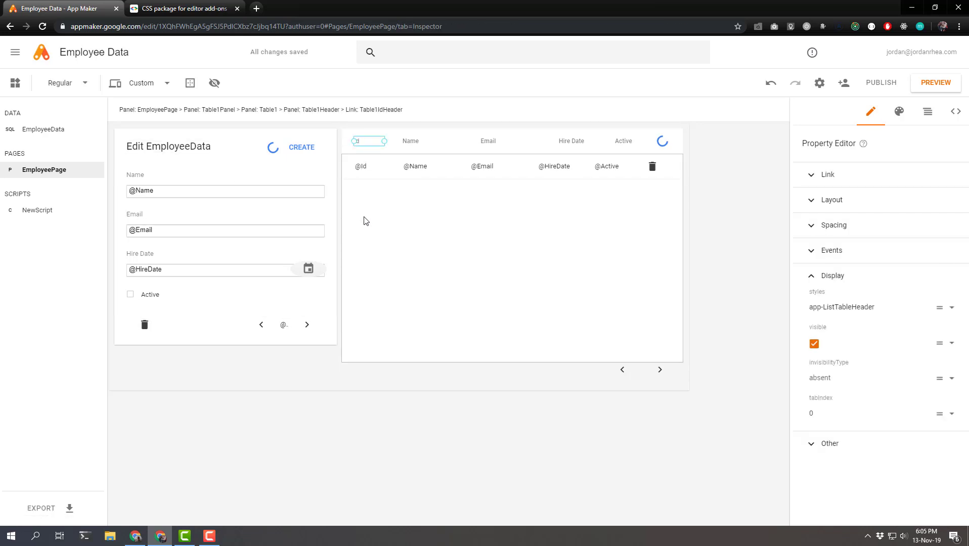
key("Delete")
left_click(361, 167)
key("Delete")
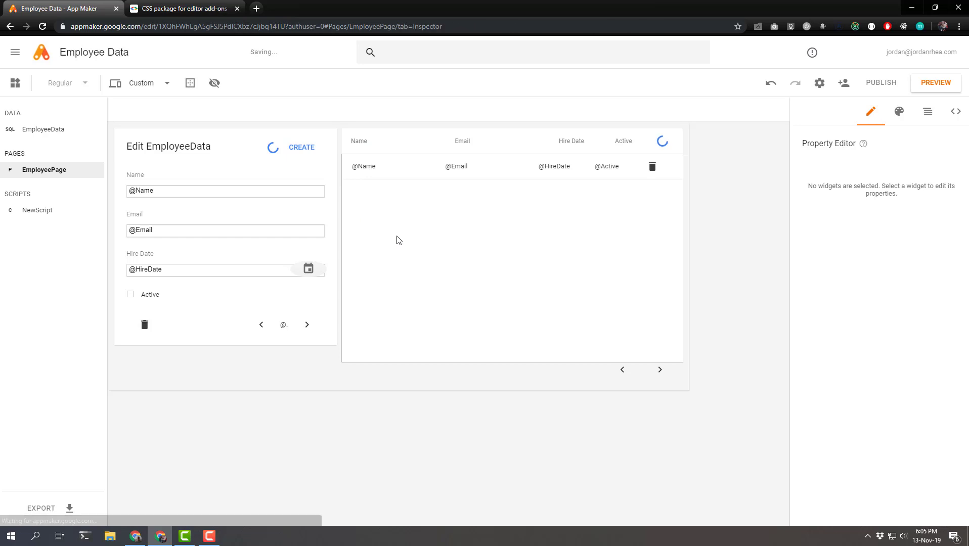
key("ctrl+z")
key("ctrl+z")
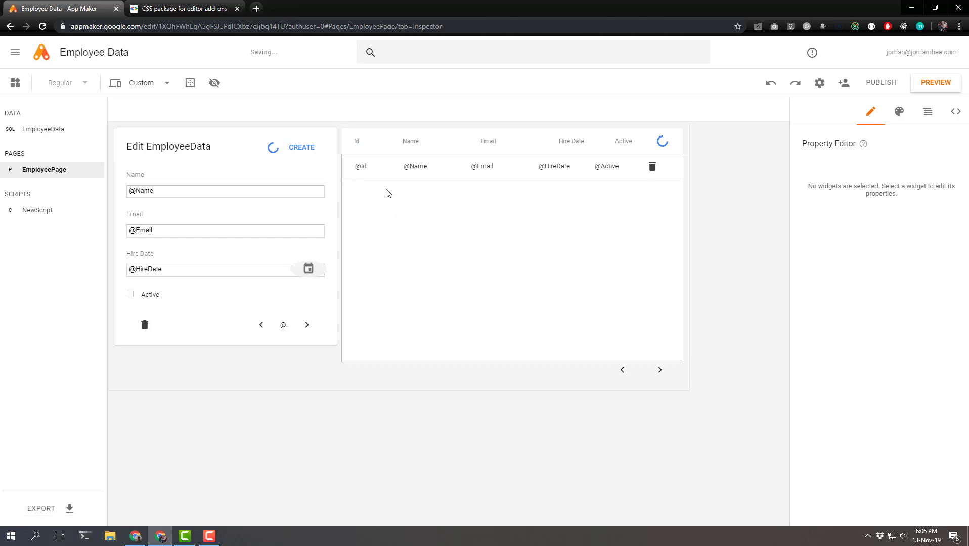
left_click(362, 169)
key("Delete")
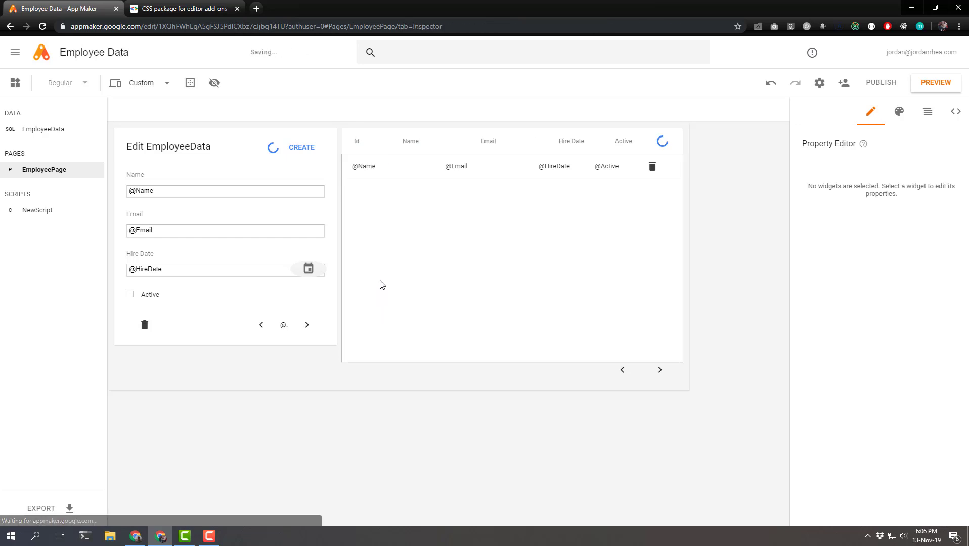
key("ctrl+z")
left_click(403, 257)
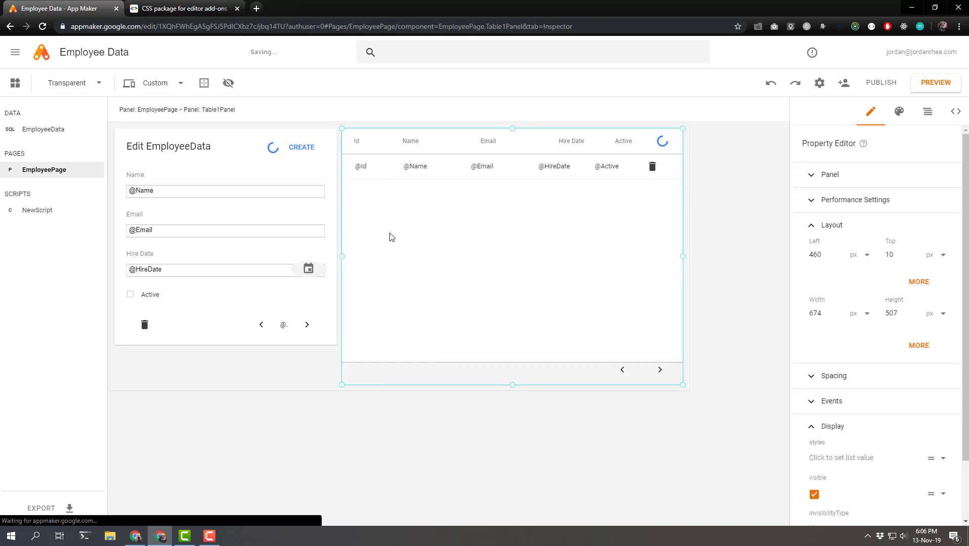
left_click(354, 147)
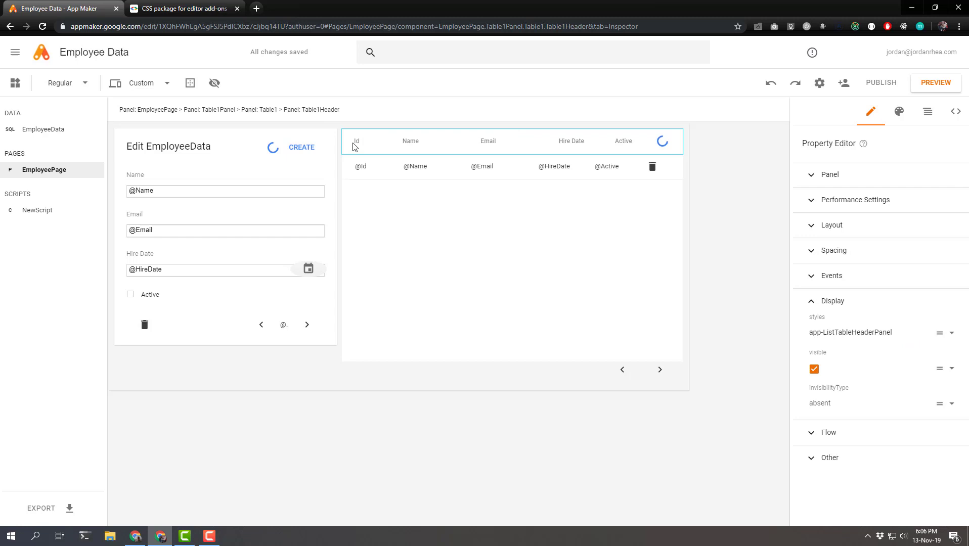
left_click(354, 143)
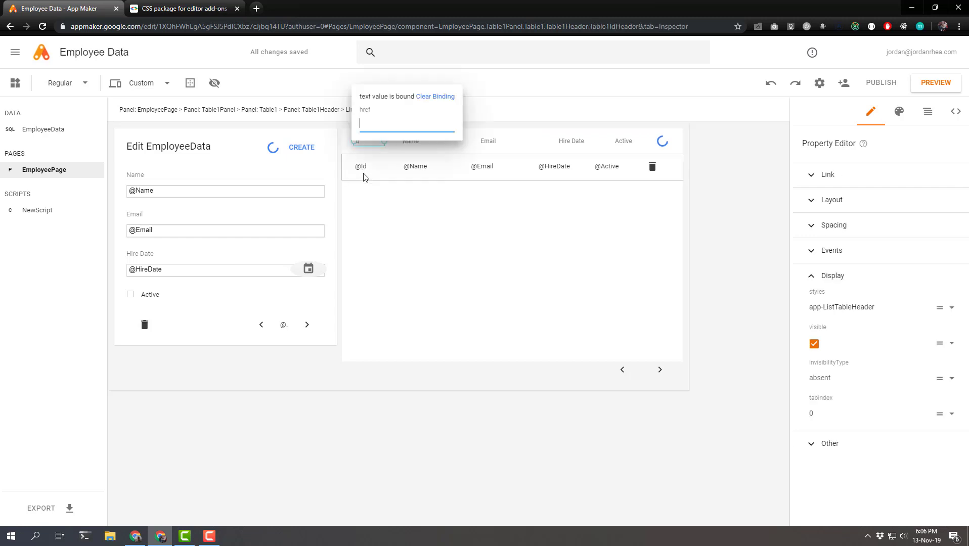
left_click(384, 238)
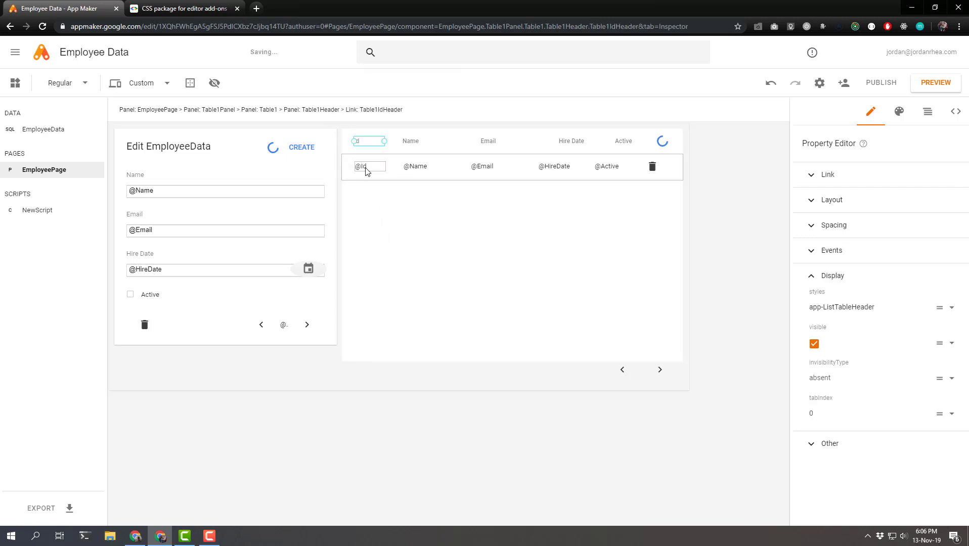
left_click(366, 168, "shift")
key("Delete")
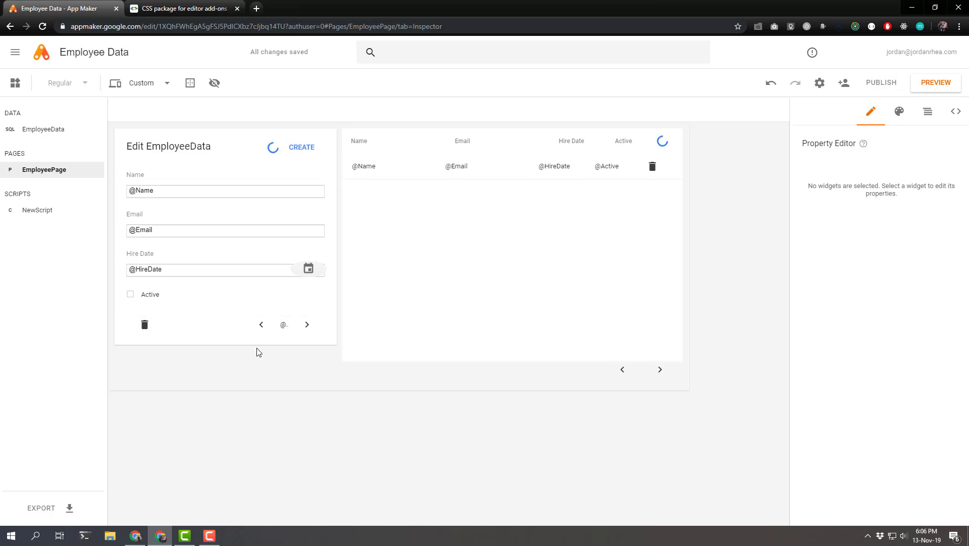
left_click(227, 340)
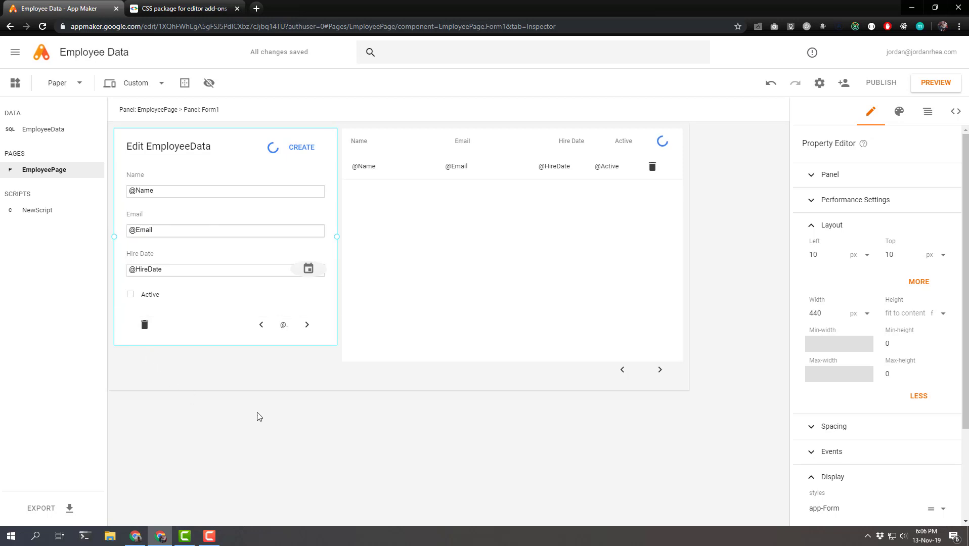
Select the whole EmployeePage panel
left_click(296, 380)
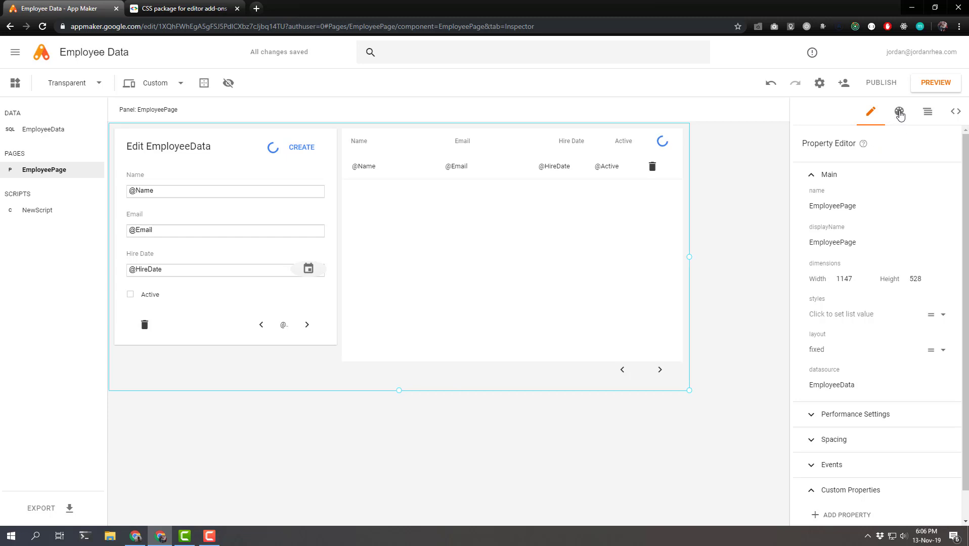
Write a global .green rule with background-color: green in the Style Editor
left_click(901, 114)
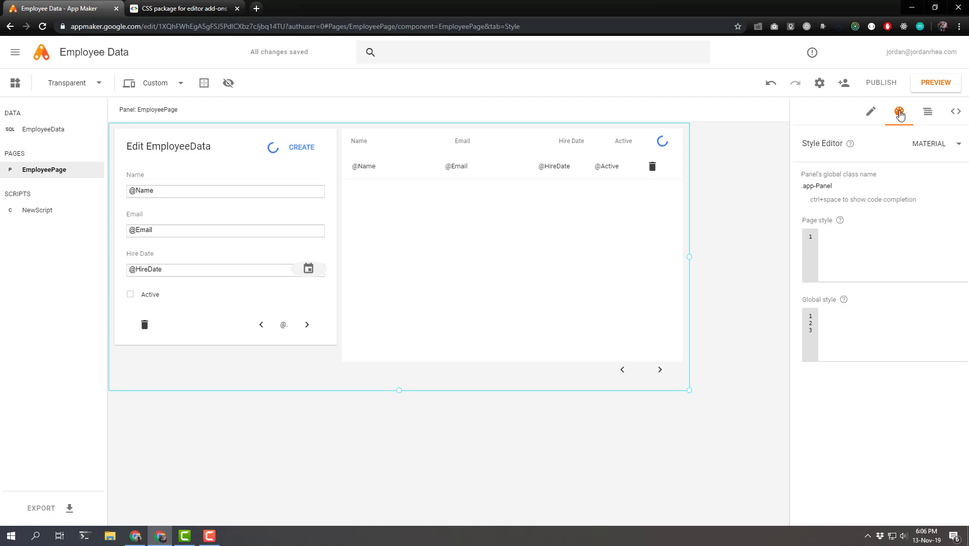
left_click(879, 253)
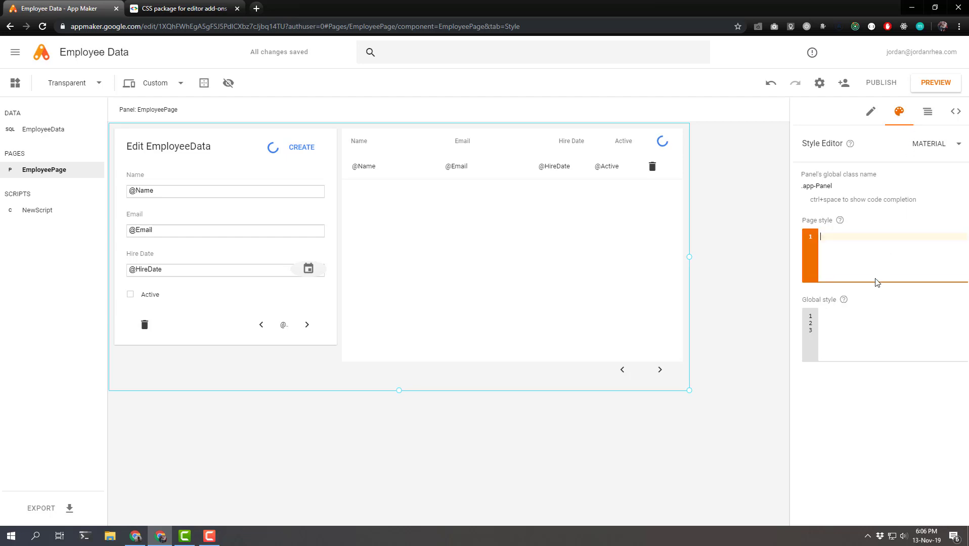
left_click(863, 316)
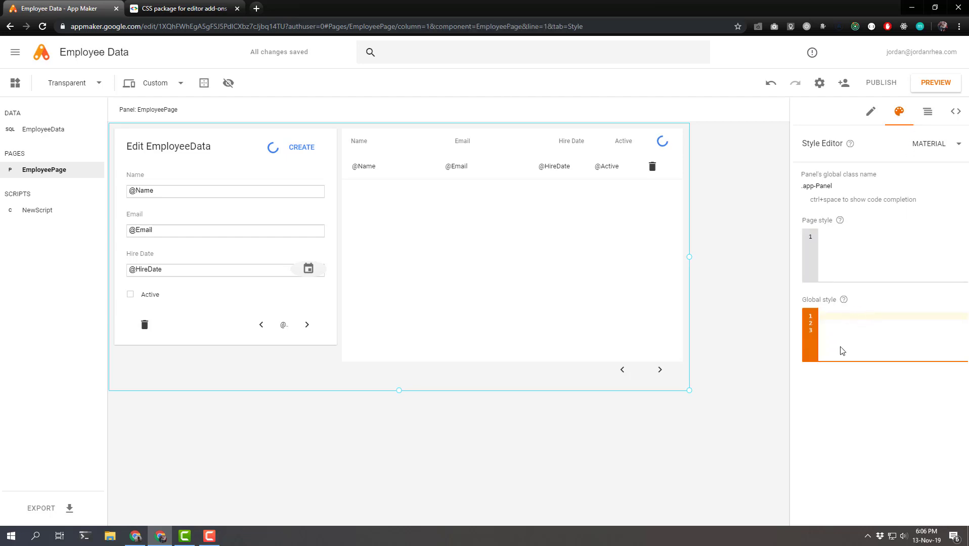
left_click(852, 240)
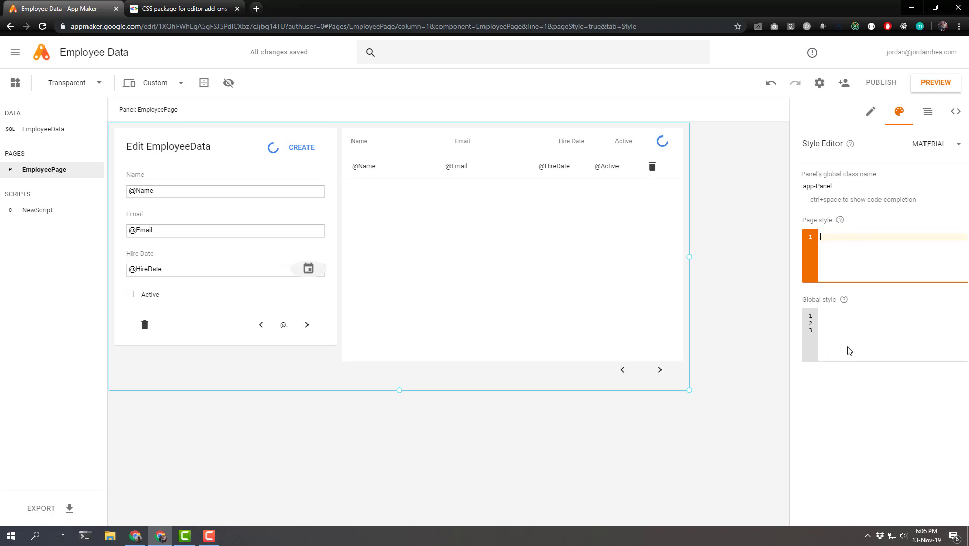
left_click(868, 318)
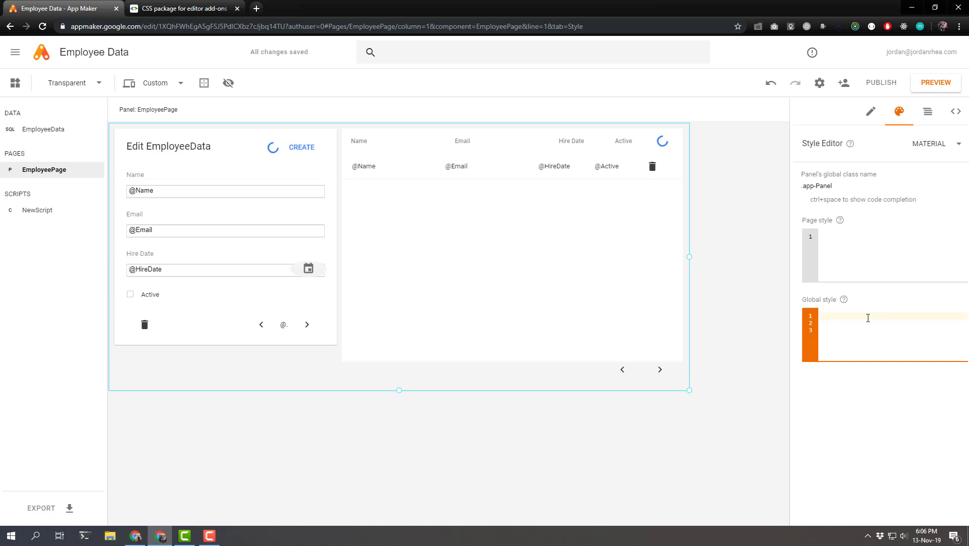
type(".green")
type(" {")
key("Return")
type("backgr")
type("ound-color:")
left_click(805, 432)
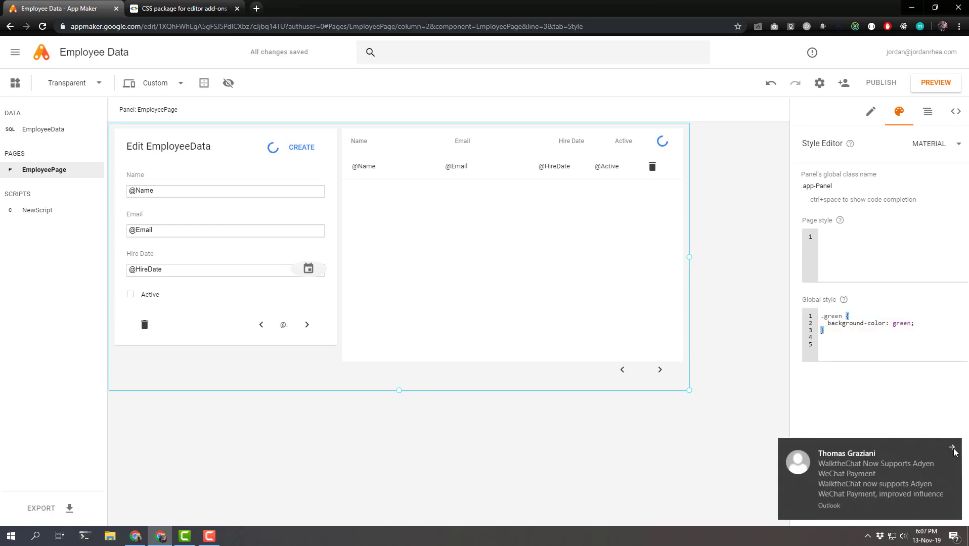
left_click(953, 449)
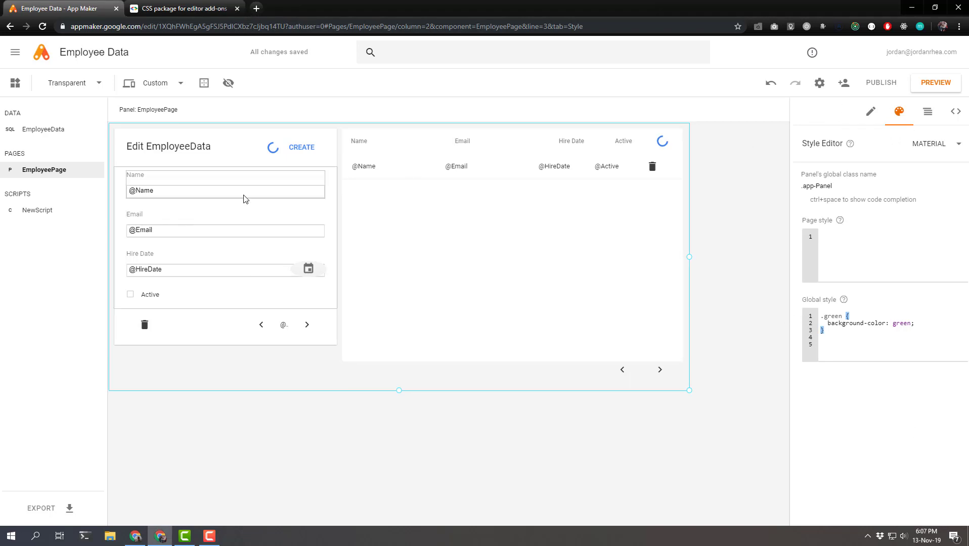
Add 'green' to the Name text box's styles list under Display properties
left_click(152, 186)
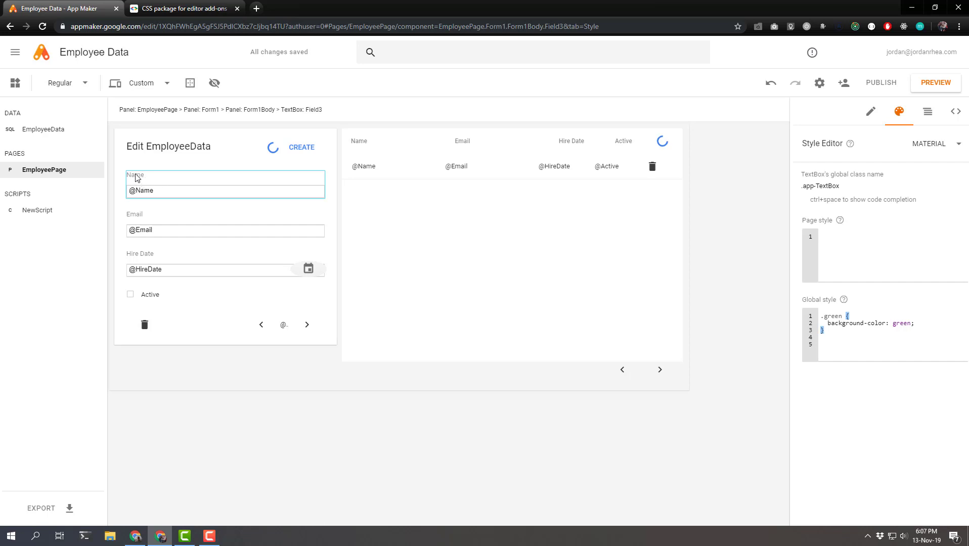
left_click(870, 112)
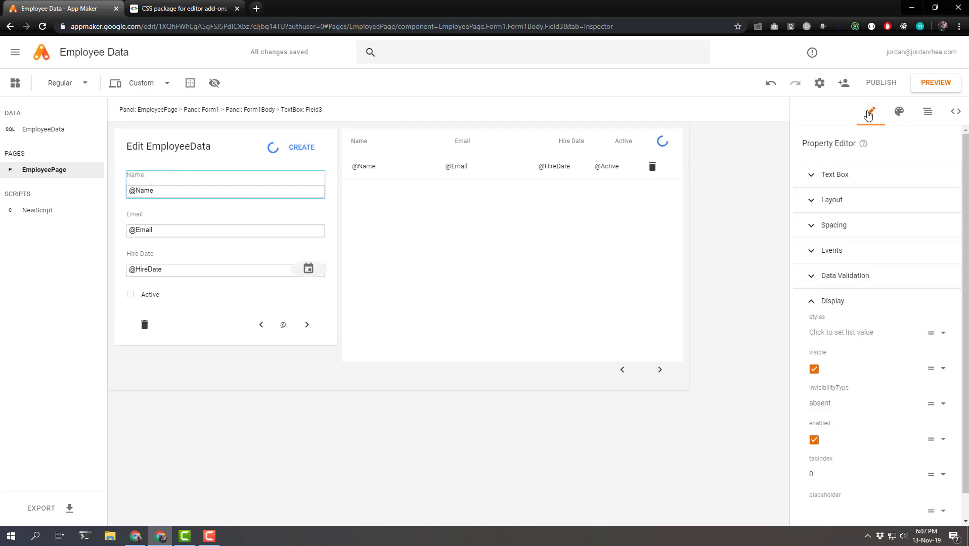
scroll(897, 261, "down", 1)
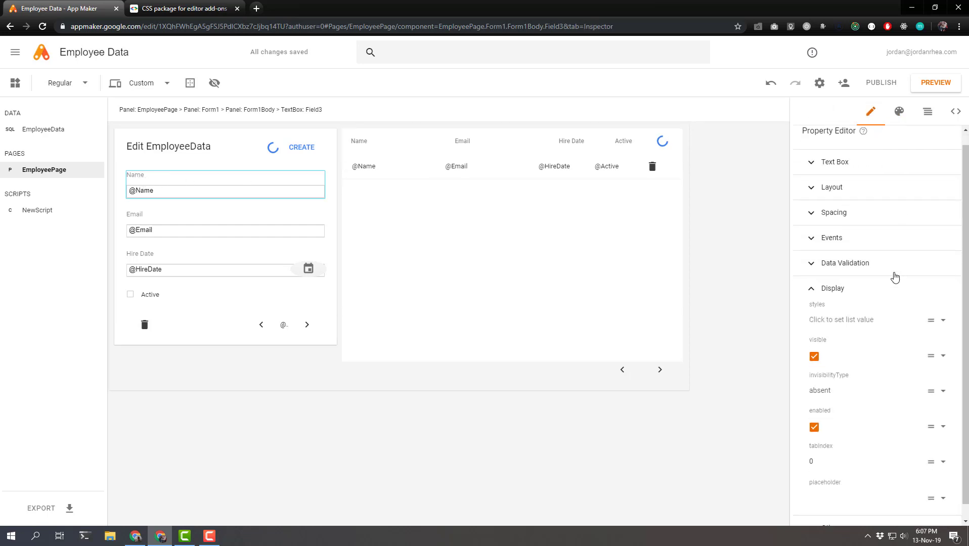
left_click(838, 283)
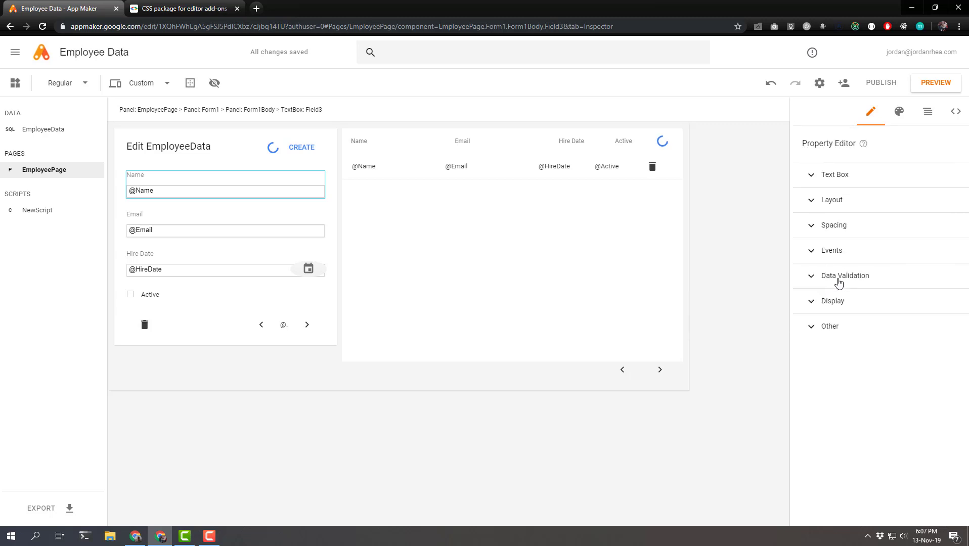
left_click(834, 301)
left_click(898, 334)
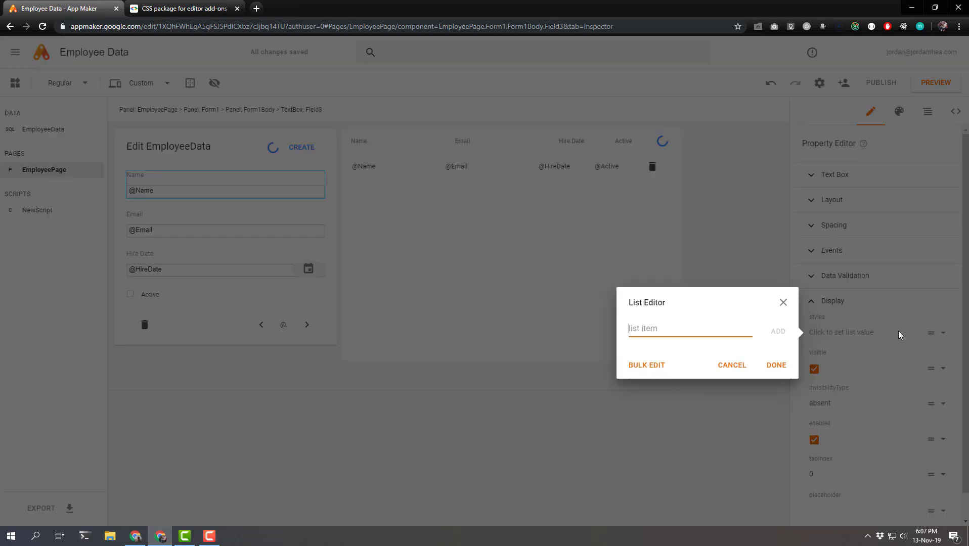
type("green")
left_click(775, 333)
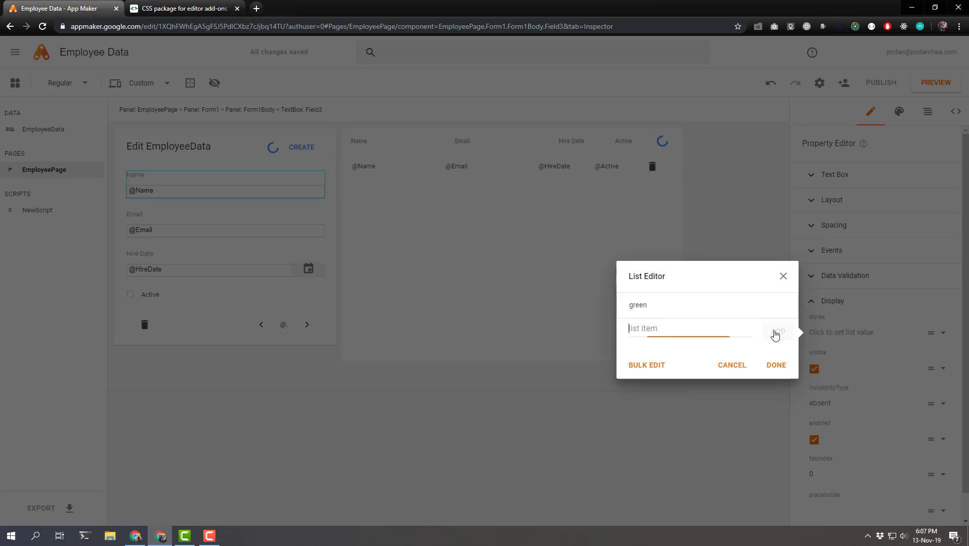
left_click(776, 365)
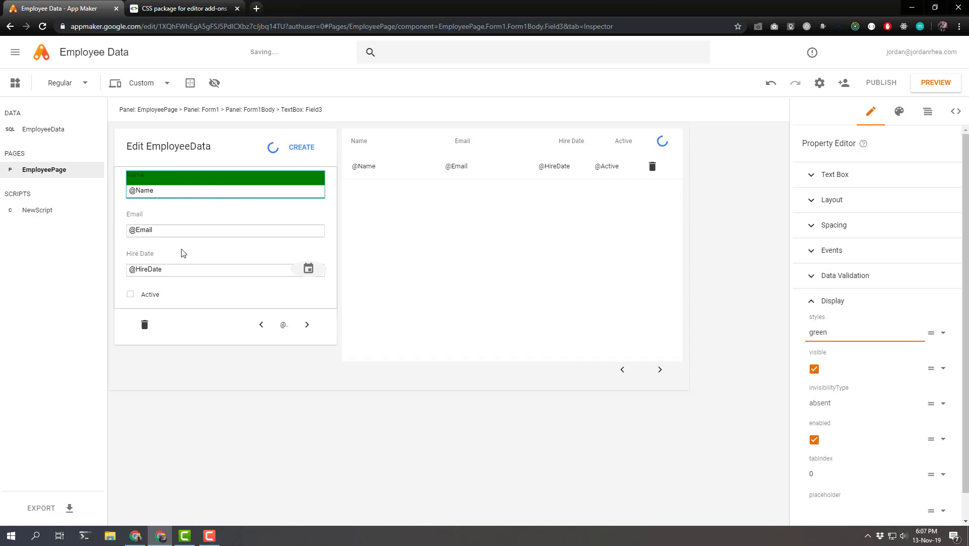
Inspect the page, Name box, Hire Date field and record delete button in turn
left_click(175, 382)
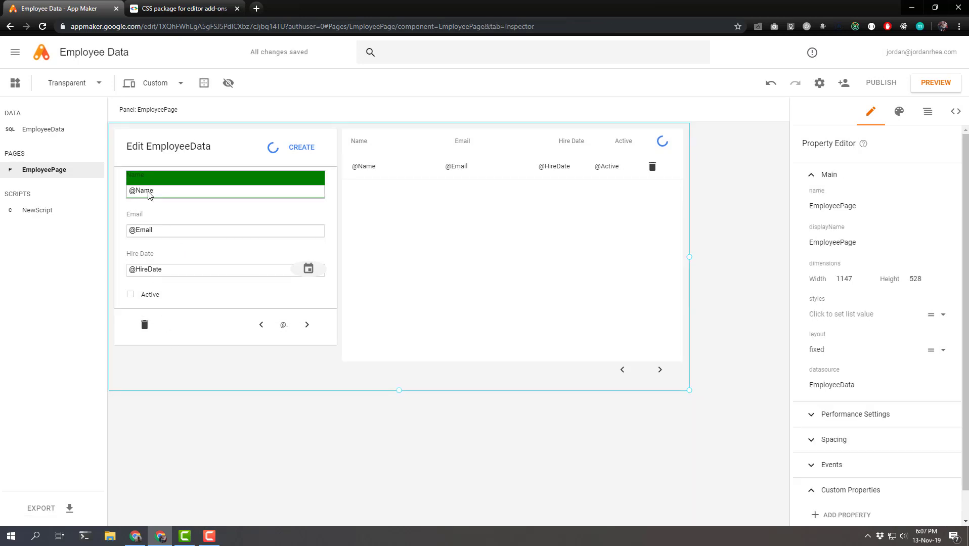
left_click(150, 194)
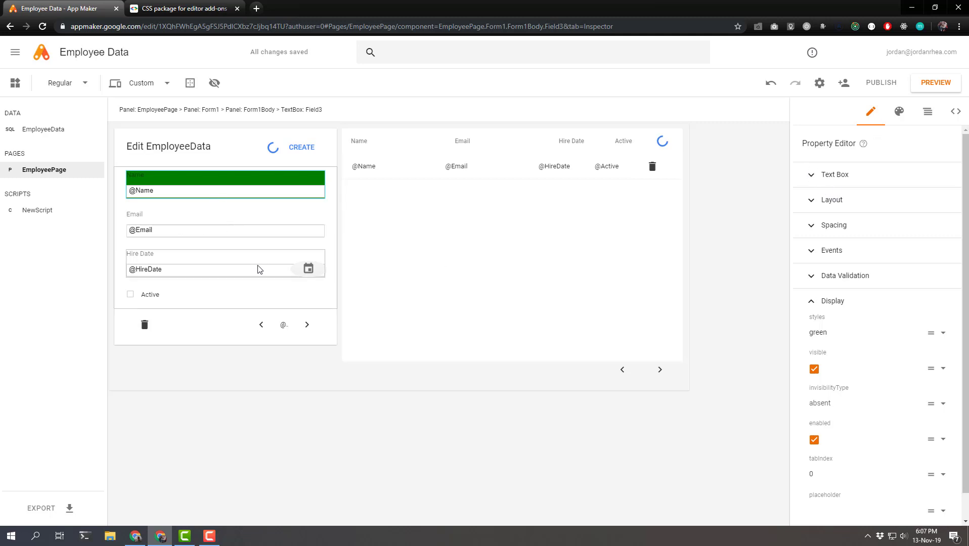
left_click(237, 273)
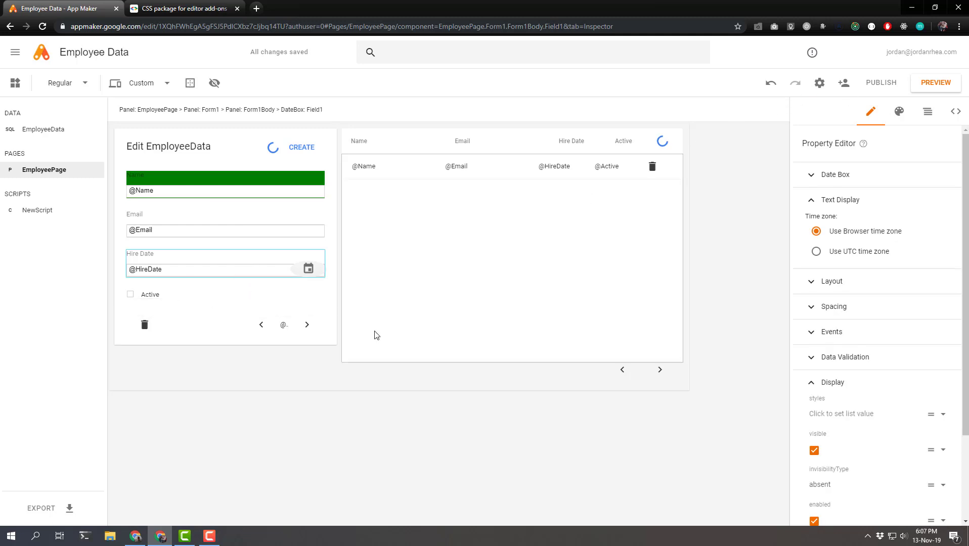
left_click(143, 328)
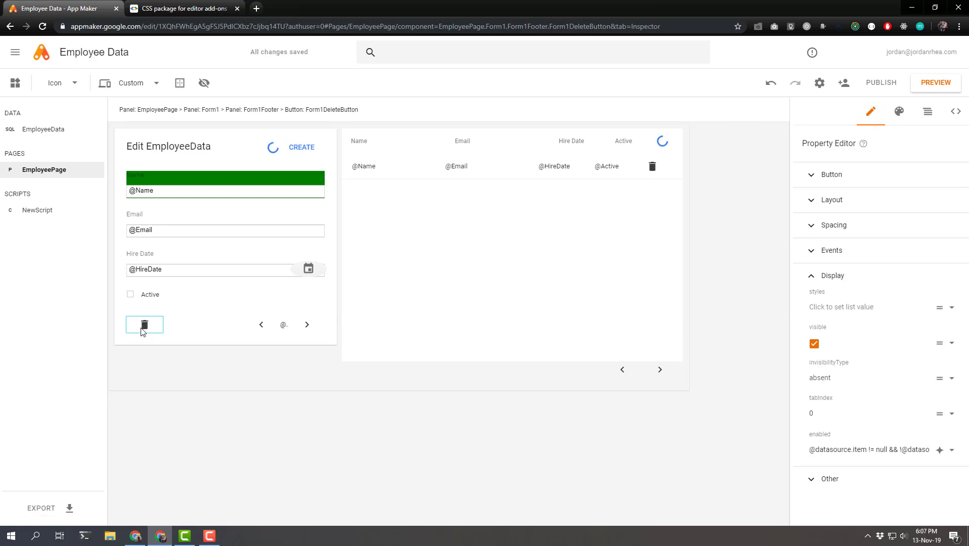
Write a page rule .app-Button { background-color: pink; } so the buttons turn pink
left_click(899, 112)
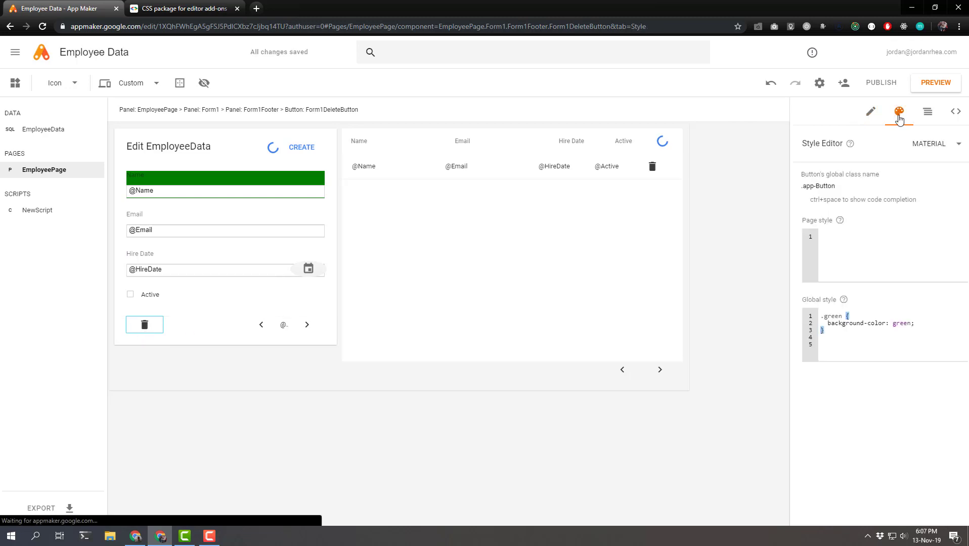
left_click(847, 248)
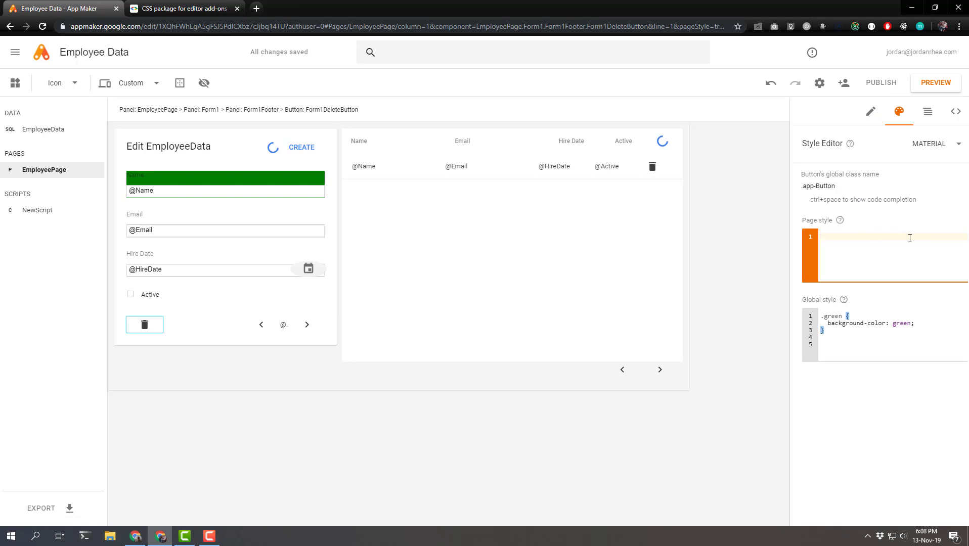
type(".app-")
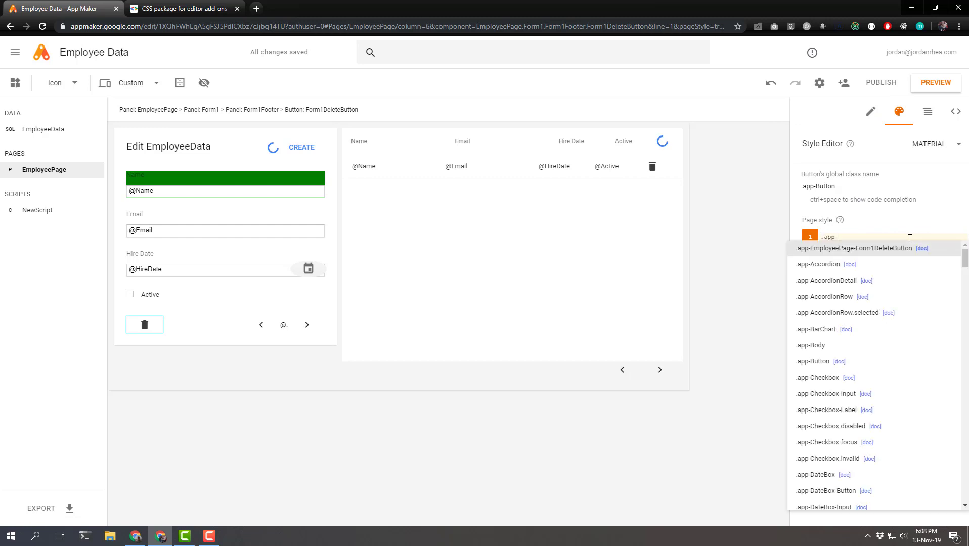
type("Butt")
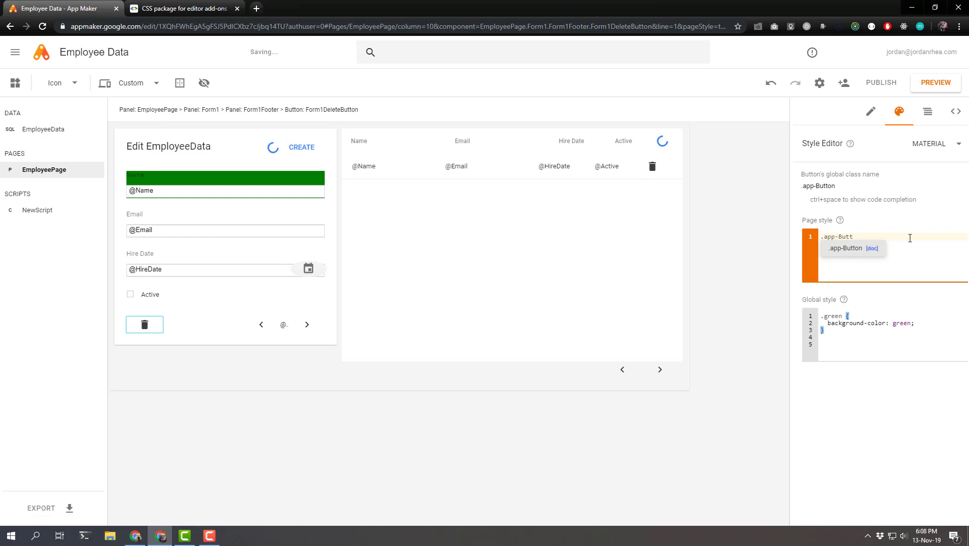
key("BackSpace")
key("BackSpace")
key("BackSpace")
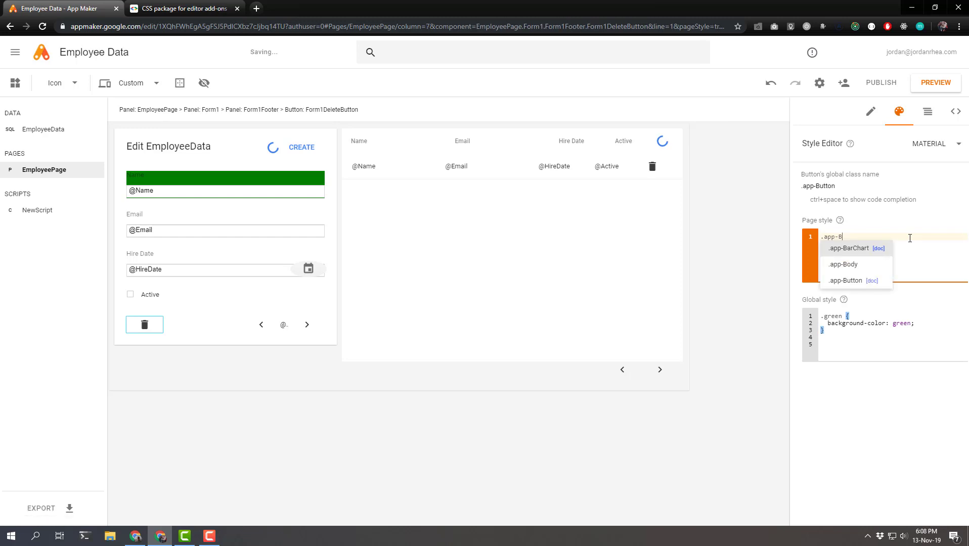
type("utton")
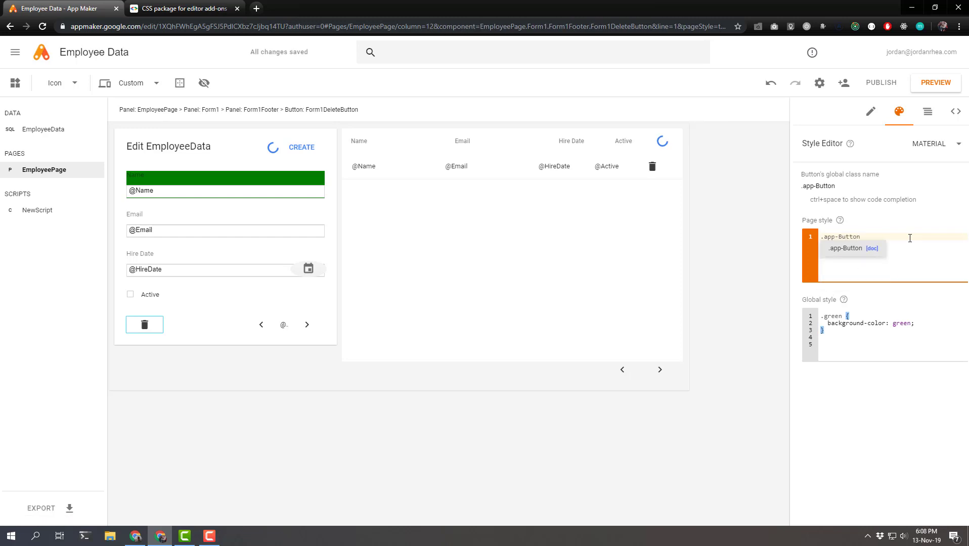
type(" {")
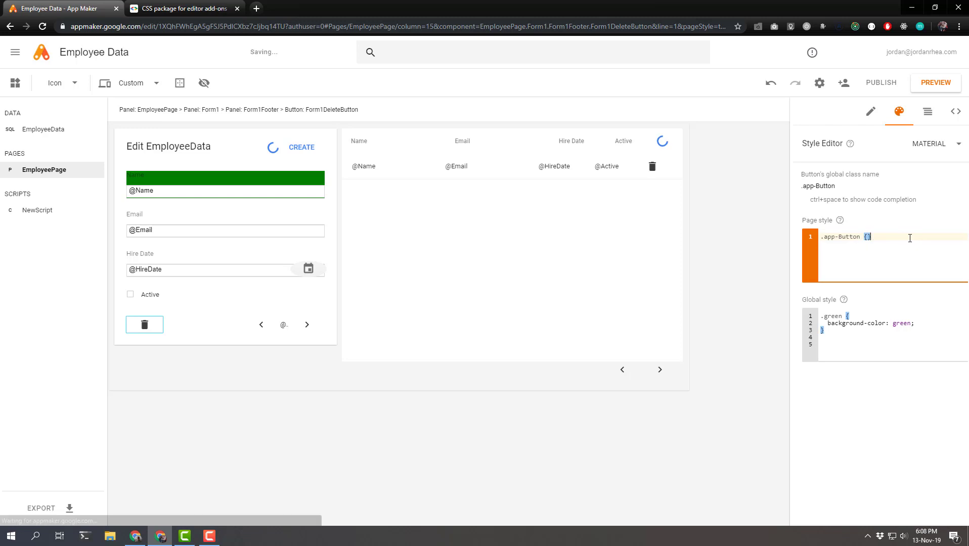
key("Return")
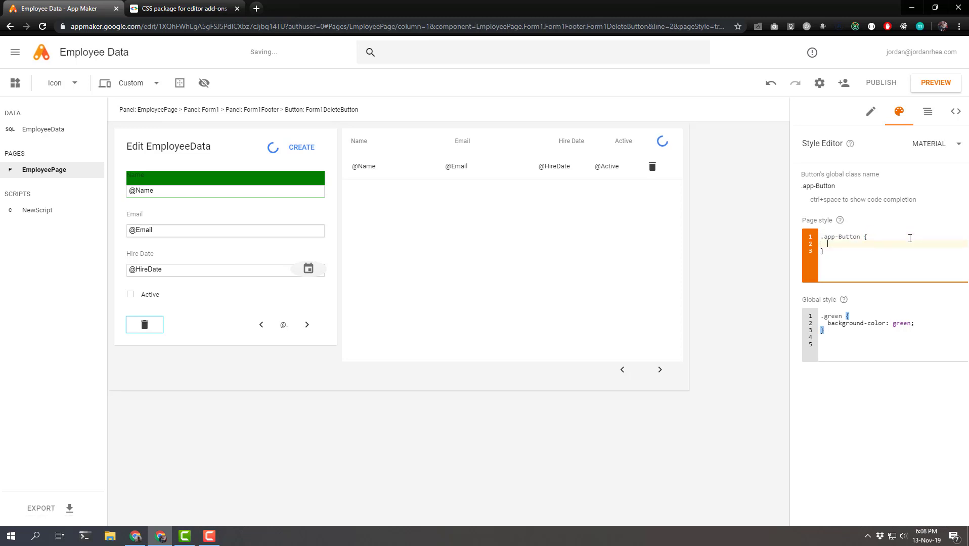
type("backgourn")
key("BackSpace")
key("BackSpace")
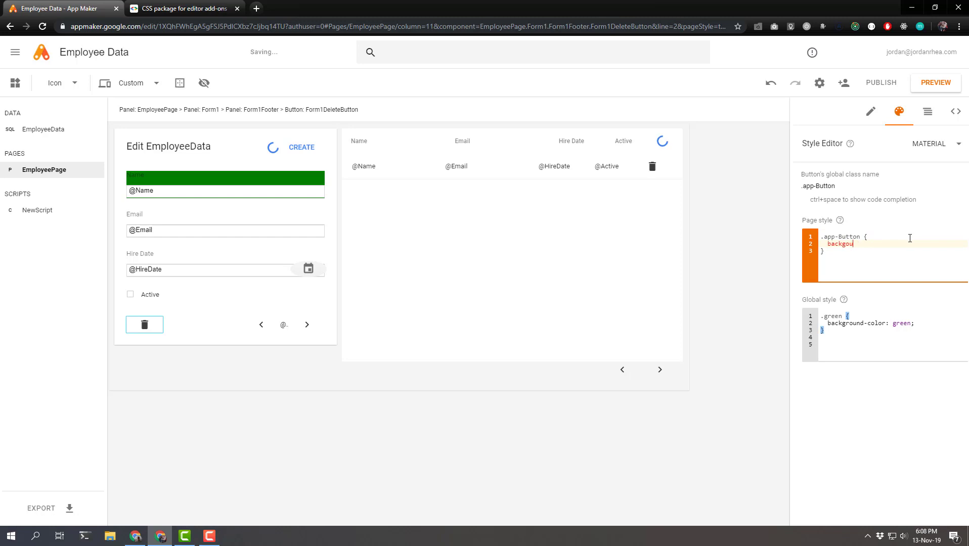
key("BackSpace")
key("BackSpace")
type("round")
type("-color: pink")
left_click(905, 261)
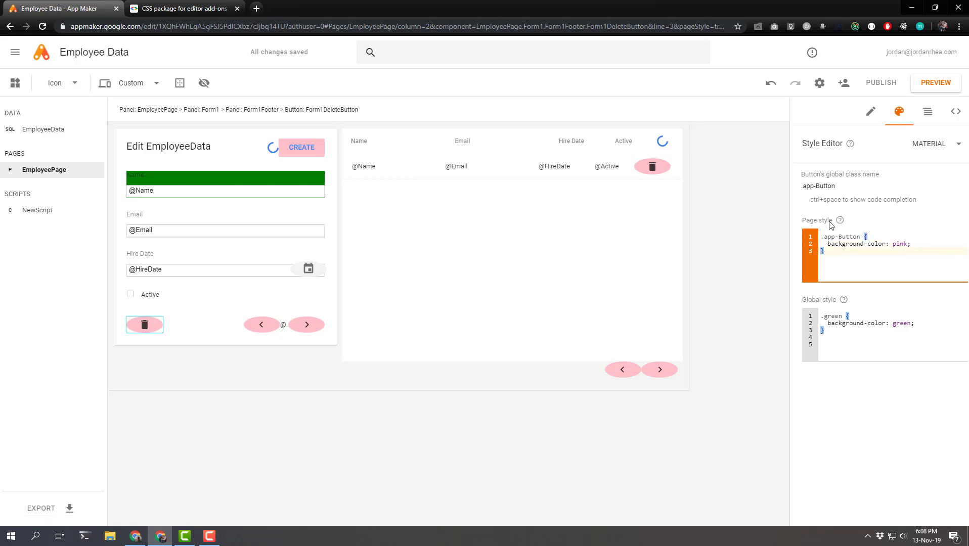
left_click_drag(805, 185, 845, 185)
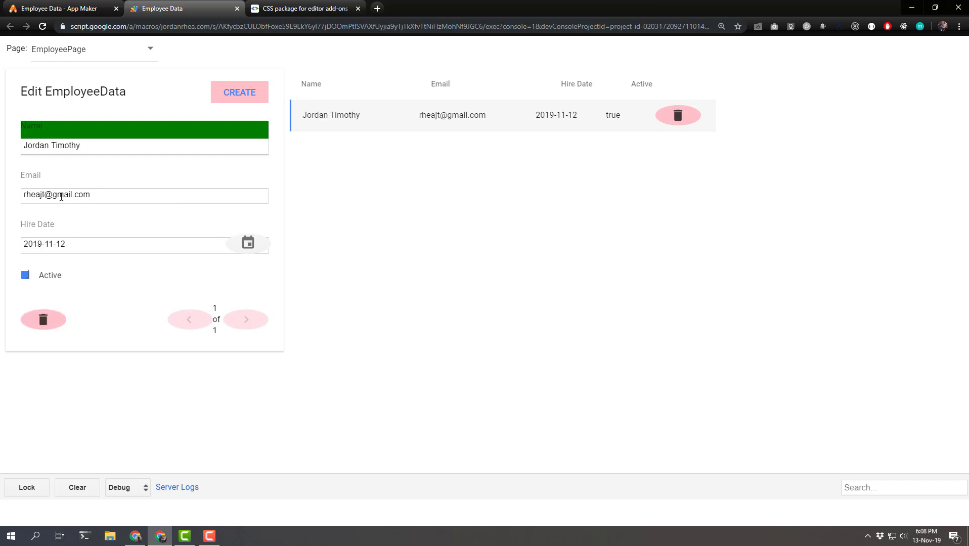
right_click(29, 177)
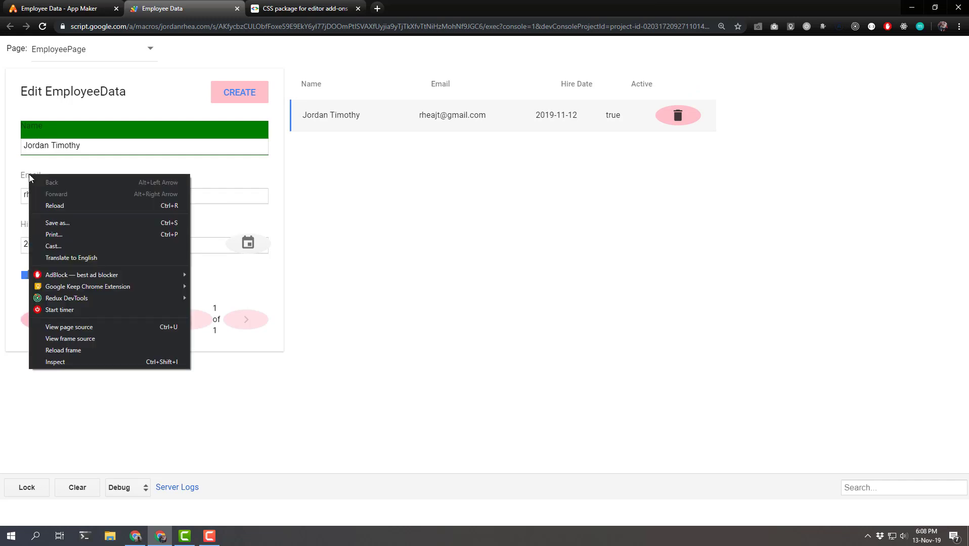
left_click(78, 362)
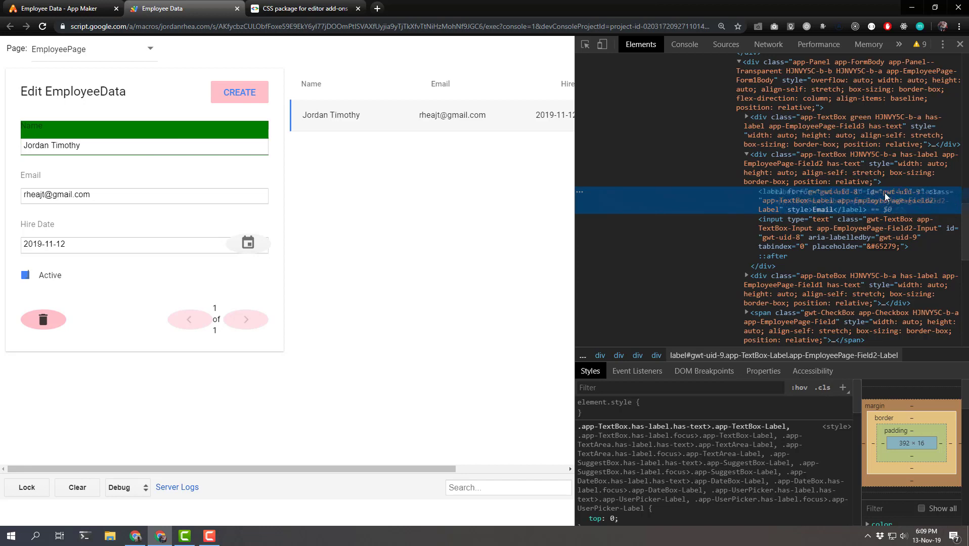
left_click(855, 166)
left_click(886, 202)
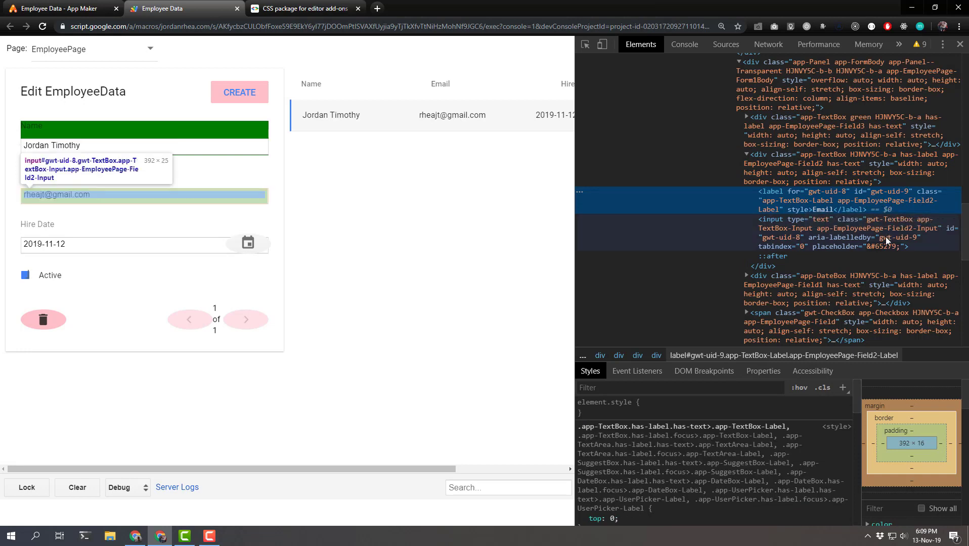
left_click(961, 44)
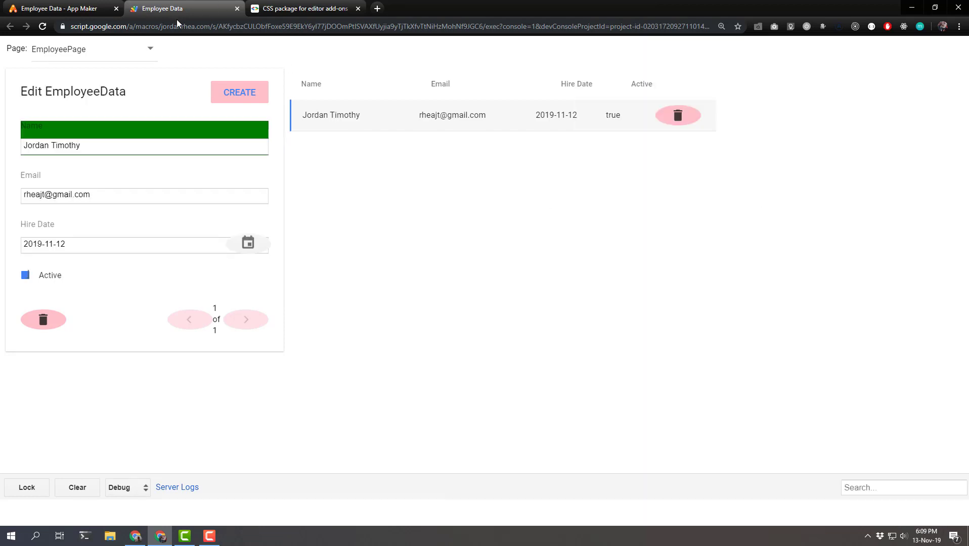
Close the preview, copy the add-ons1.css stylesheet URL, and return to the App Maker editor
left_click(237, 8)
left_click(166, 7)
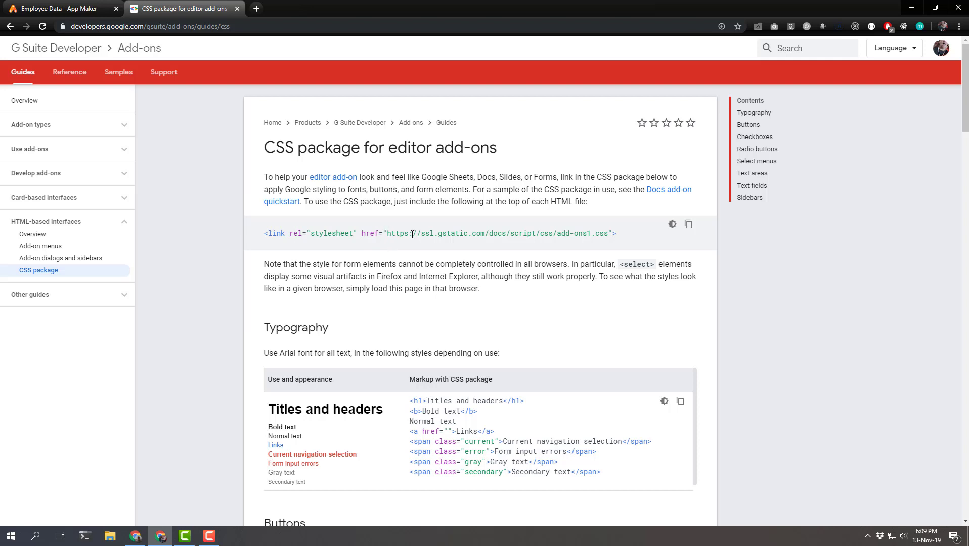
left_click_drag(387, 234, 606, 250)
right_click(605, 243)
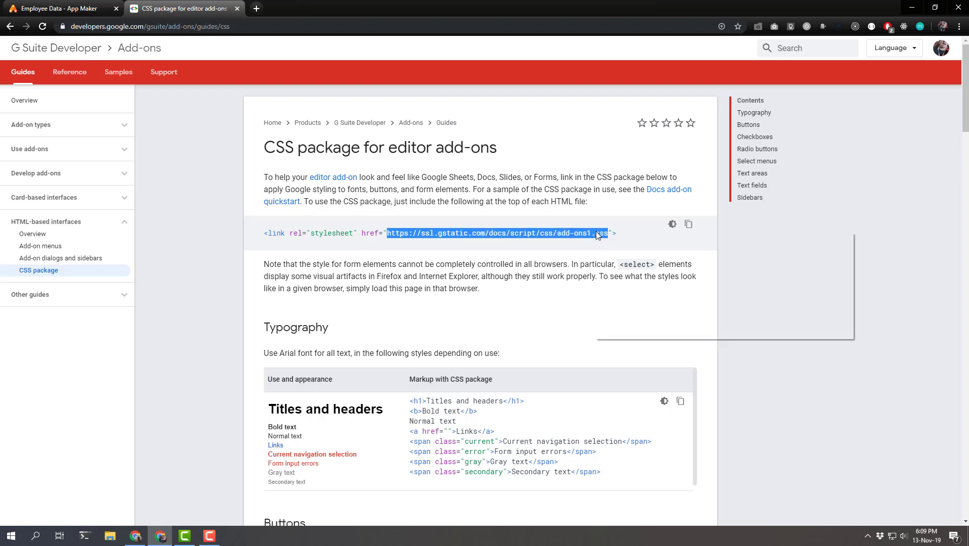
left_click(628, 238)
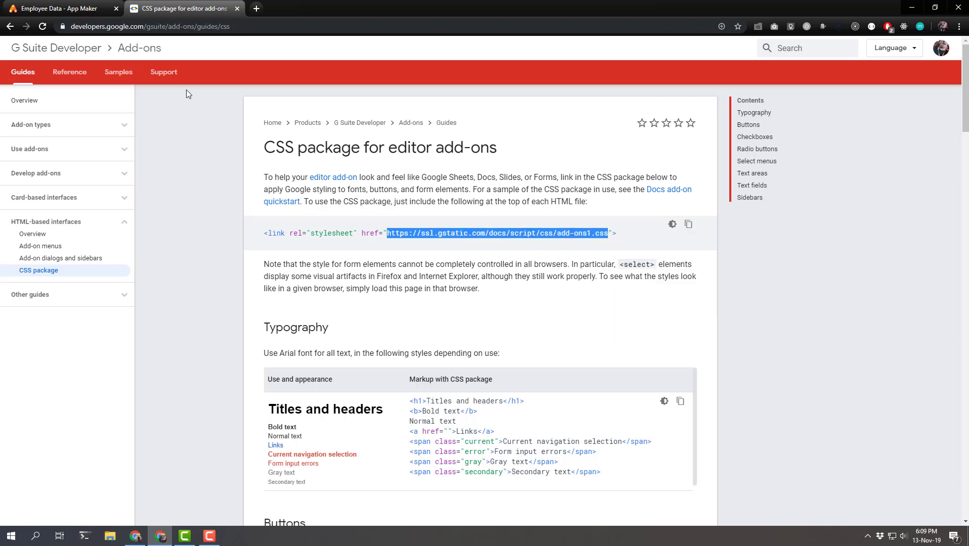
left_click(70, 7)
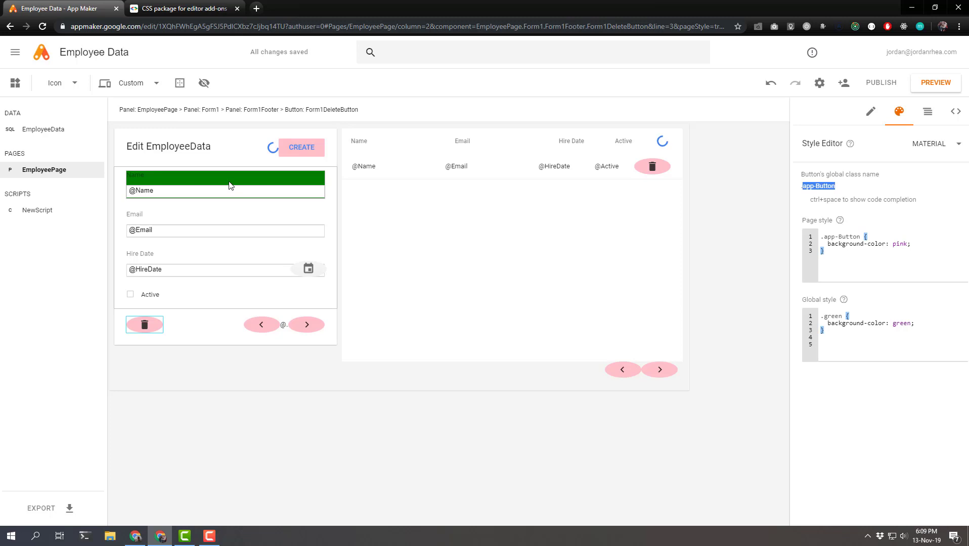
Delete the pink button page rule and the global green rule, then collapse Display properties
left_click_drag(863, 261, 791, 224)
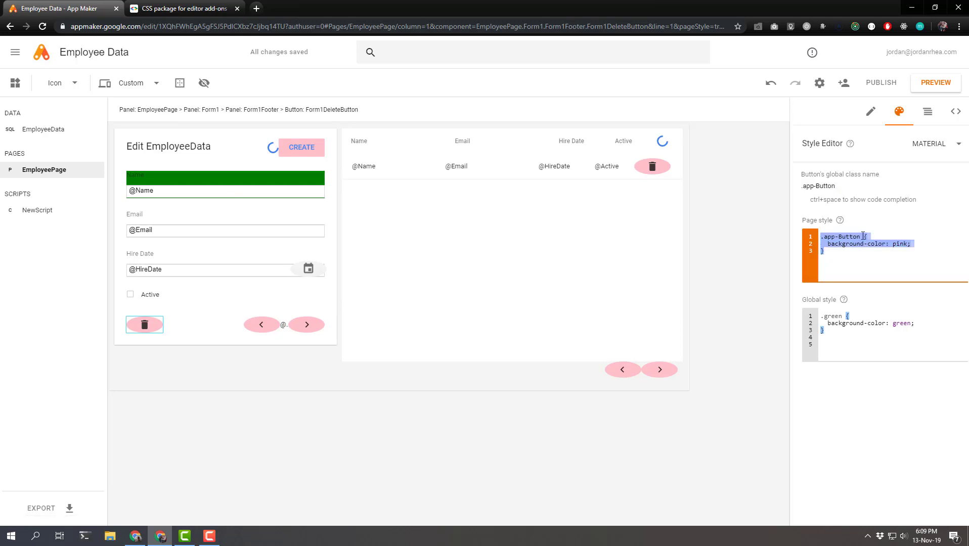
key("BackSpace")
left_click(840, 337)
key("ctrl+a")
key("BackSpace")
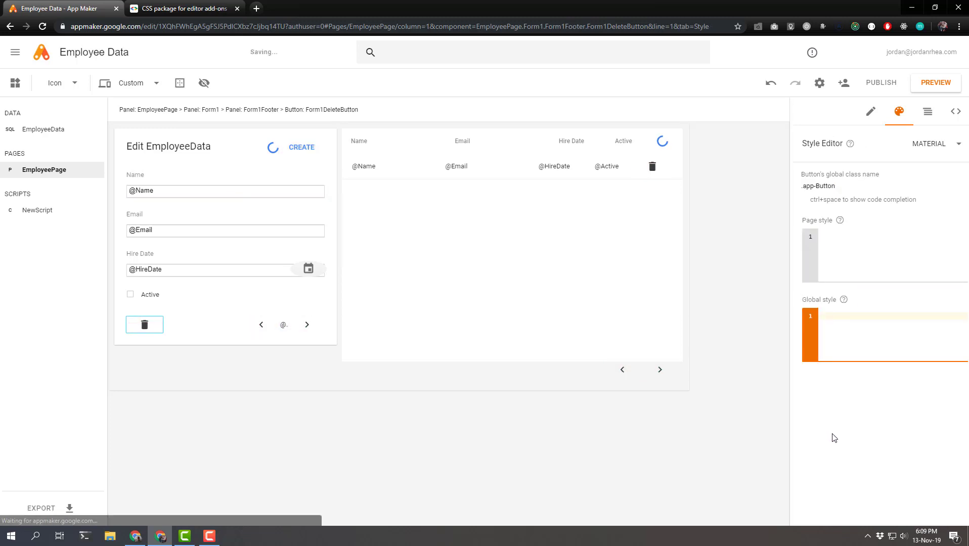
left_click(872, 113)
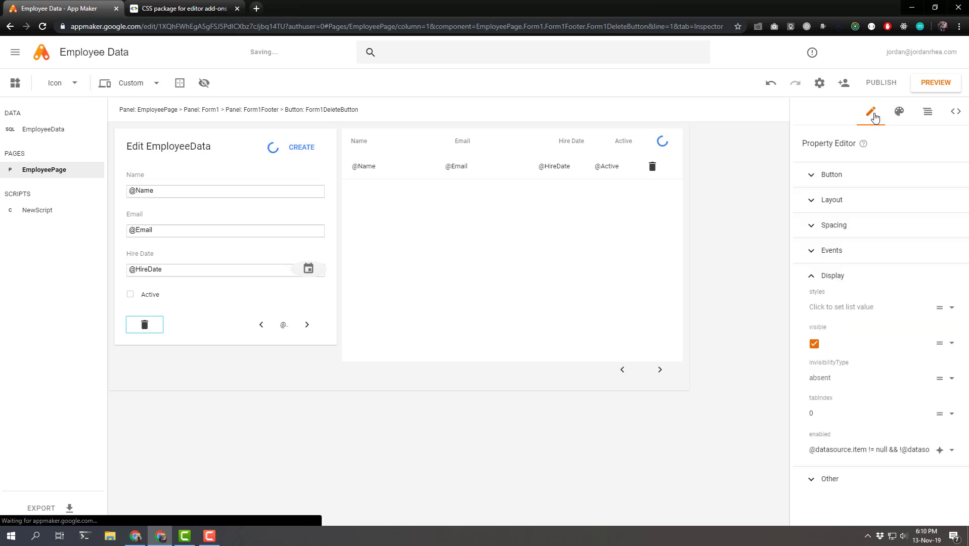
left_click(812, 278)
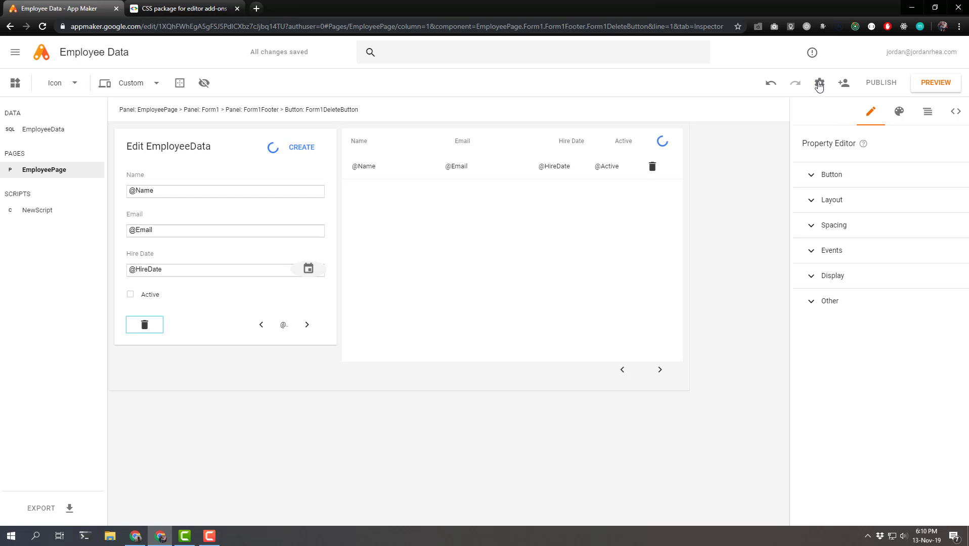
Paste the add-ons1.css URL into App Settings' CSS URLs and return to EmployeePage's Style Editor
left_click(820, 85)
scroll(573, 305, "down", 2)
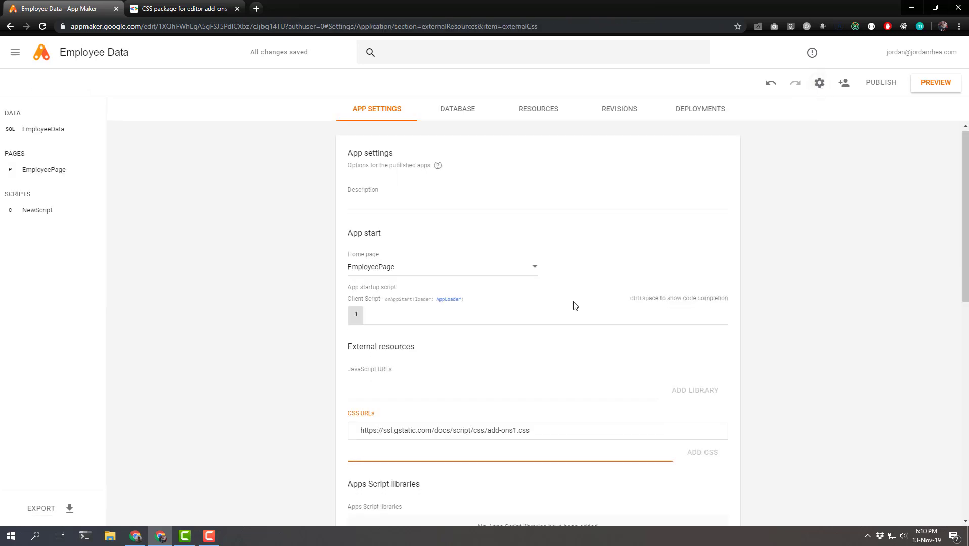
left_click(542, 295)
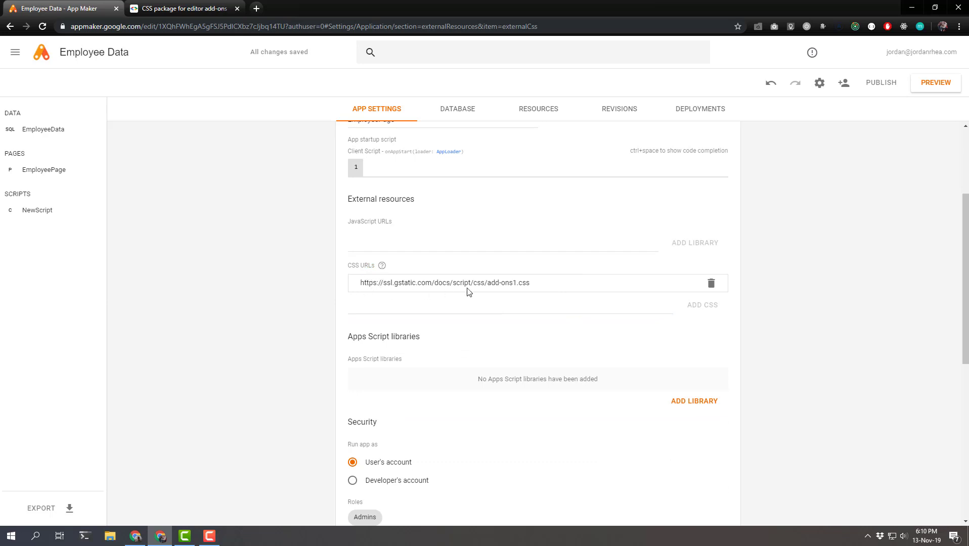
left_click(44, 170)
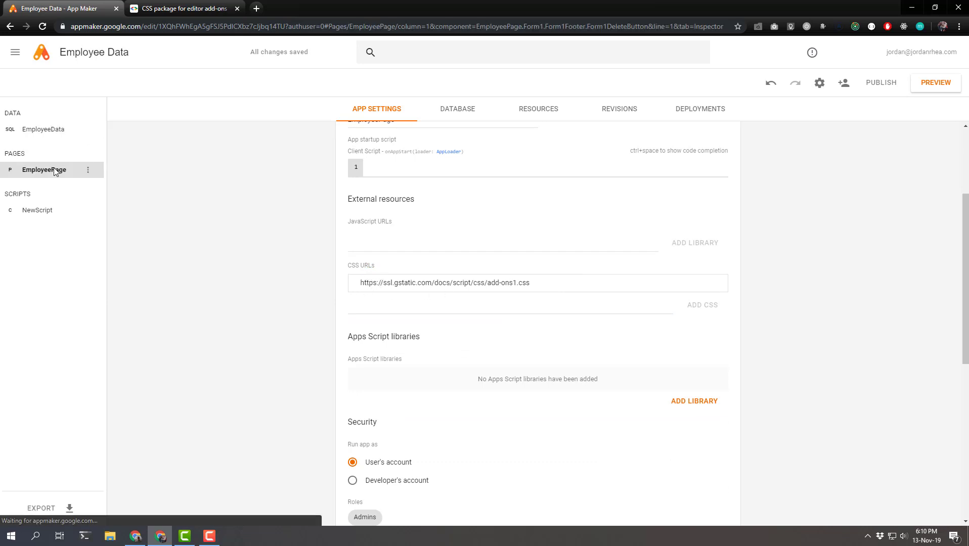
left_click(899, 112)
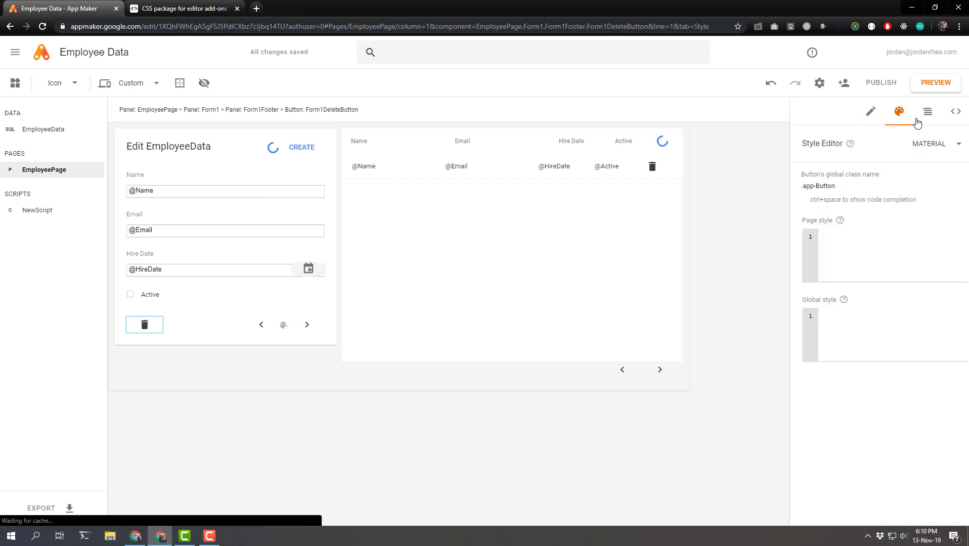
Switch the page to the Plain theme and deselect the delete button widget
left_click(931, 143)
left_click(929, 171)
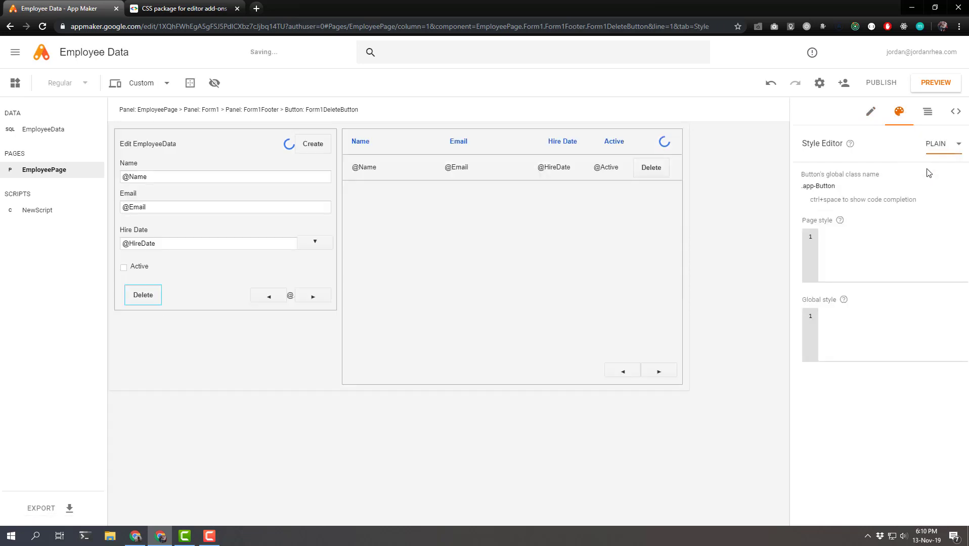
left_click(752, 215)
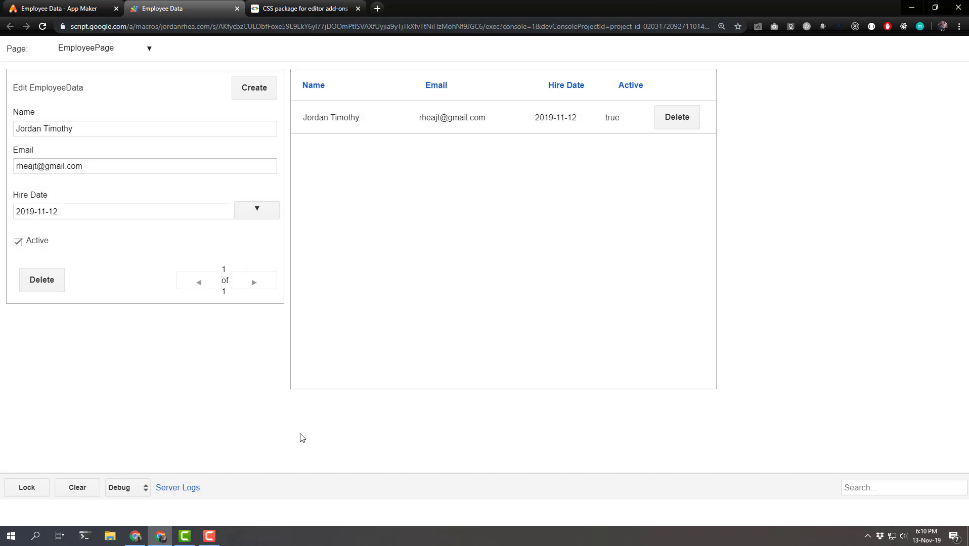
Leave the preview and return to the Plain-themed EmployeePage editor
key("alt+Tab")
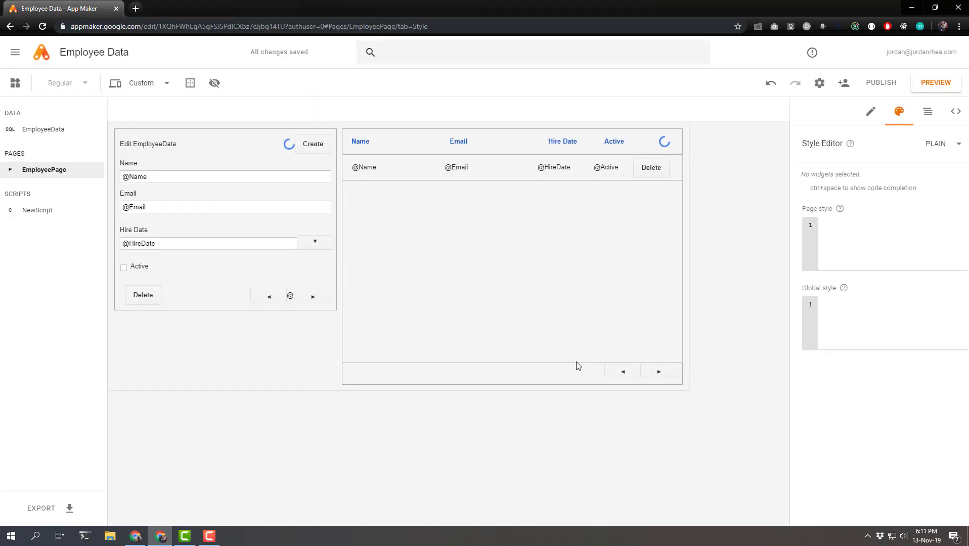